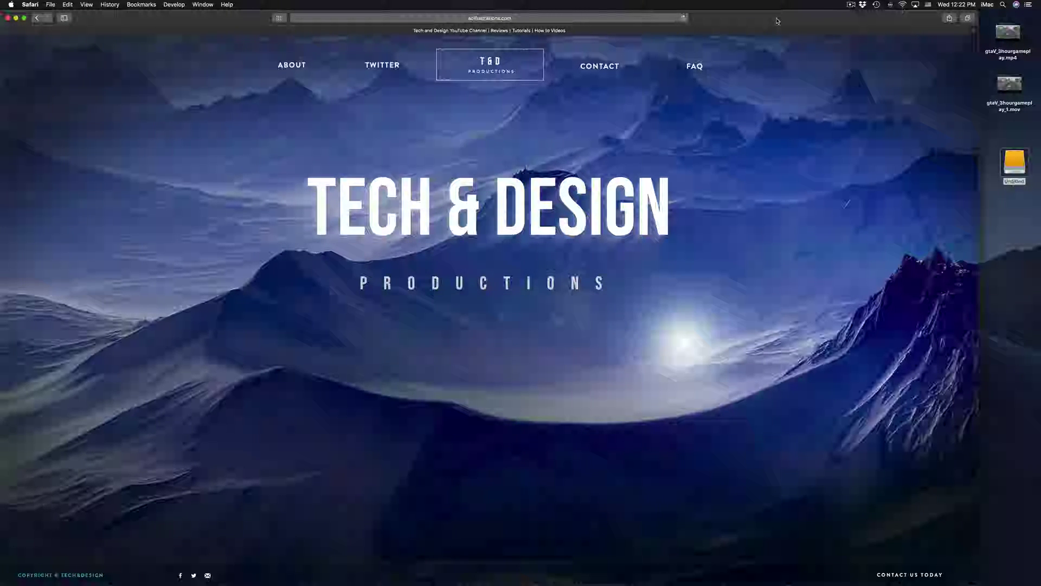
Step: Open Disk Utility and collapse the Fusion Drive and Seagate Backup+ Desk Media entries in the device list
mouse_move(590, 584)
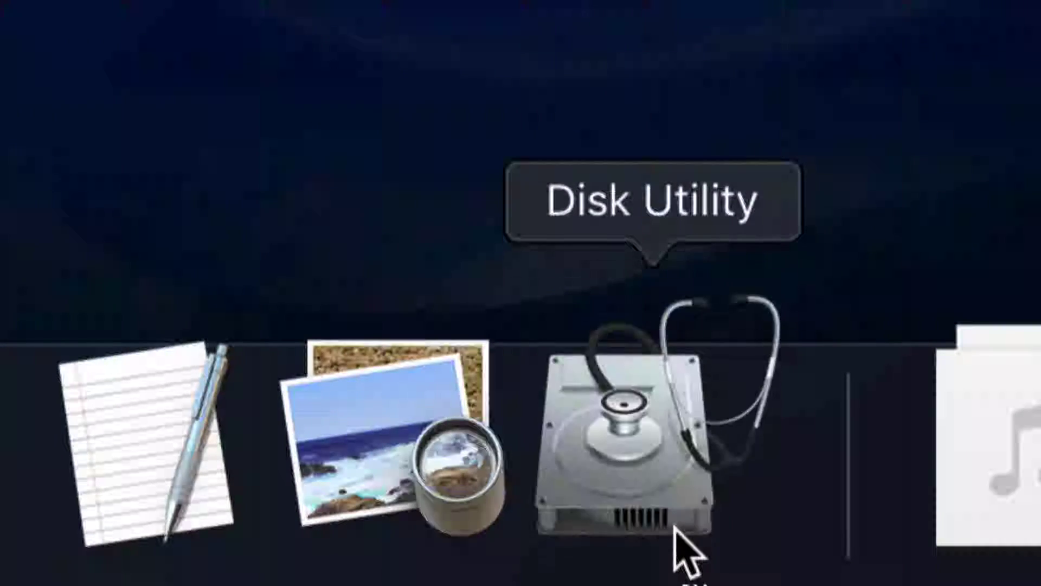
left_click(676, 528)
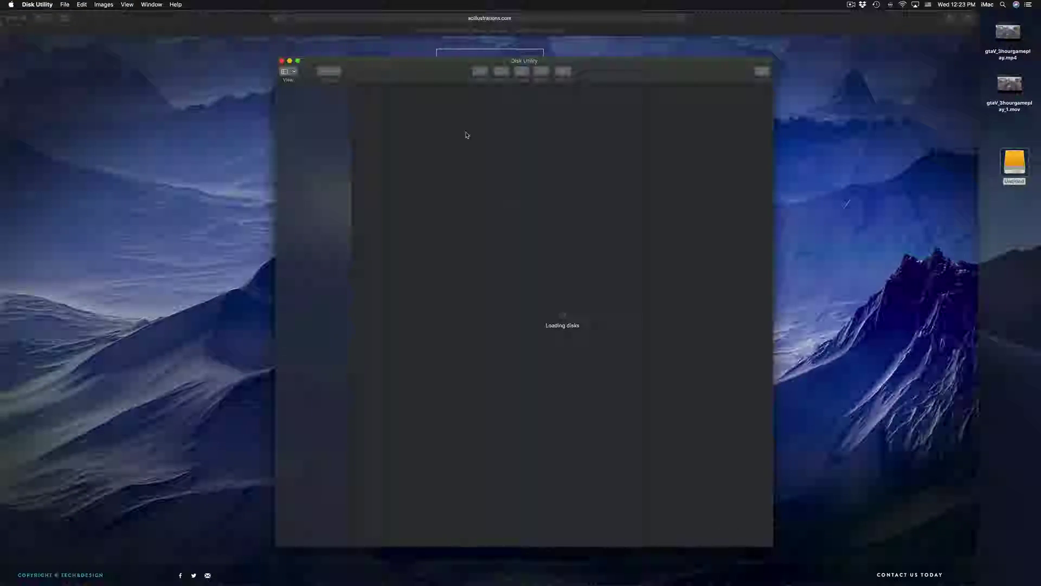
left_click_drag(358, 82, 338, 85)
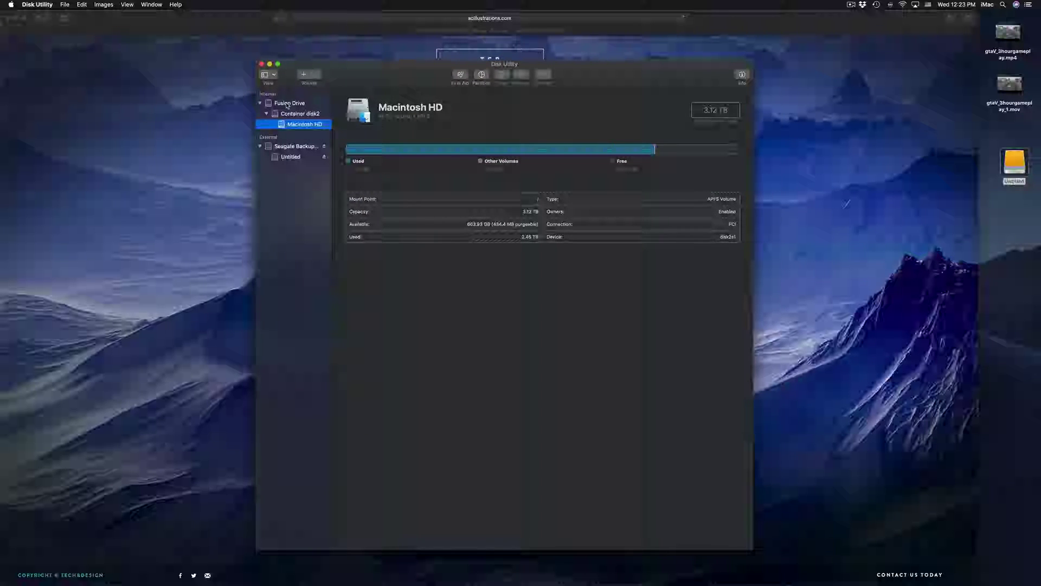
left_click(259, 103)
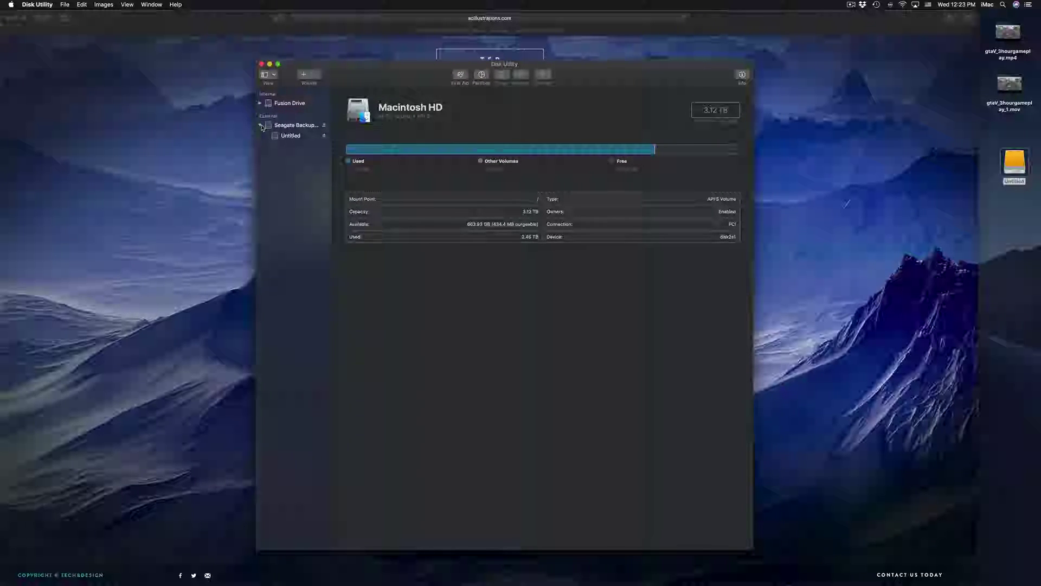
left_click(261, 126)
left_click_drag(604, 81, 604, 90)
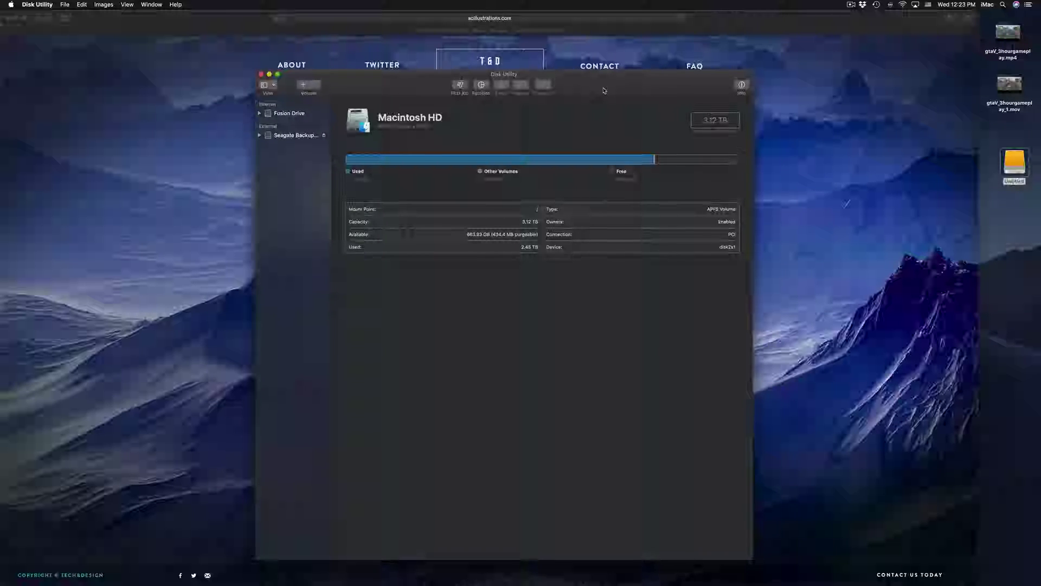
left_click_drag(604, 90, 605, 85)
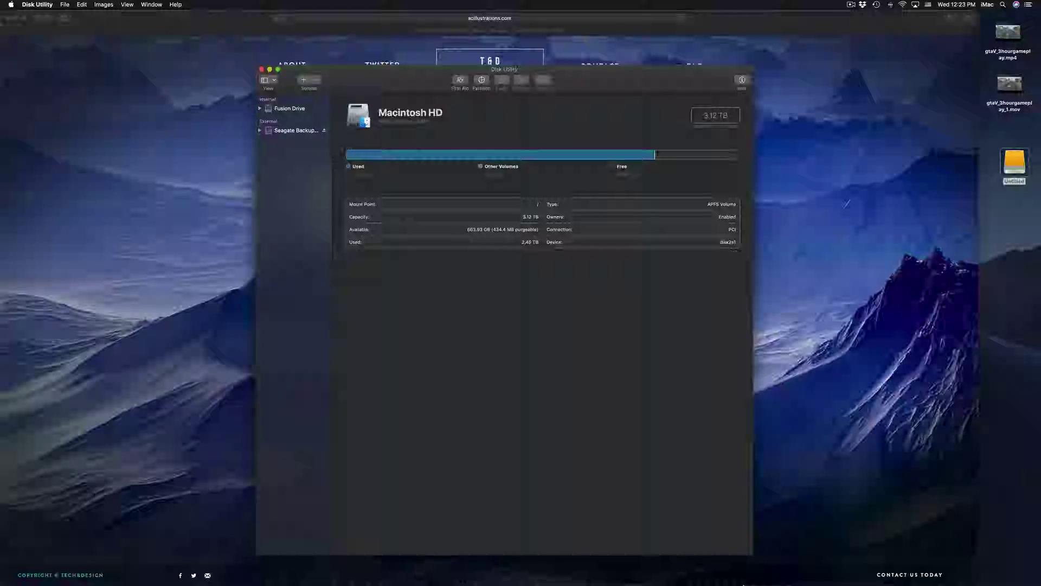
Step: Search Spotlight for "disk" and launch Disk Utility from the results
mouse_move(727, 583)
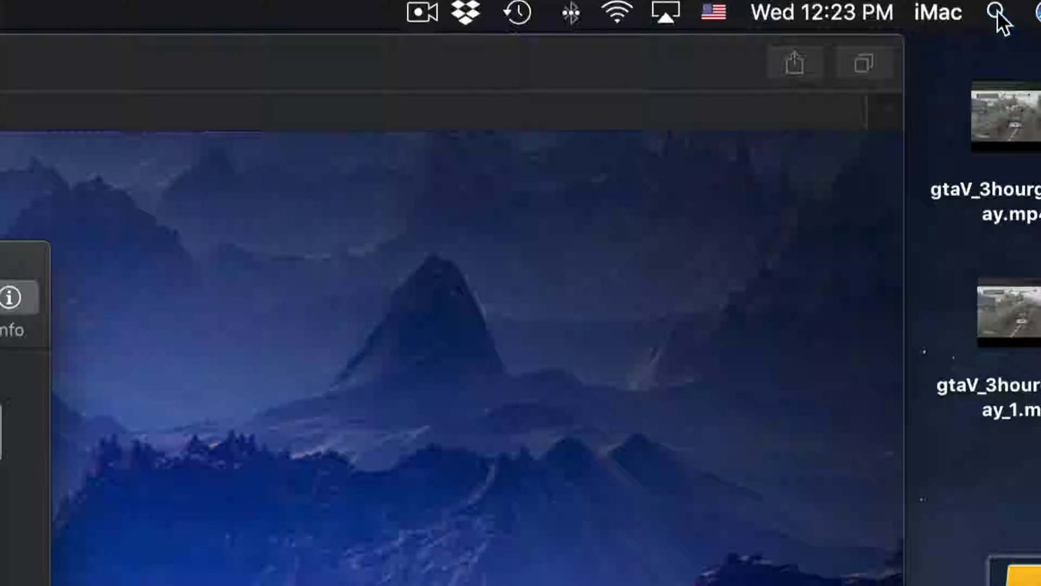
left_click(1003, 8)
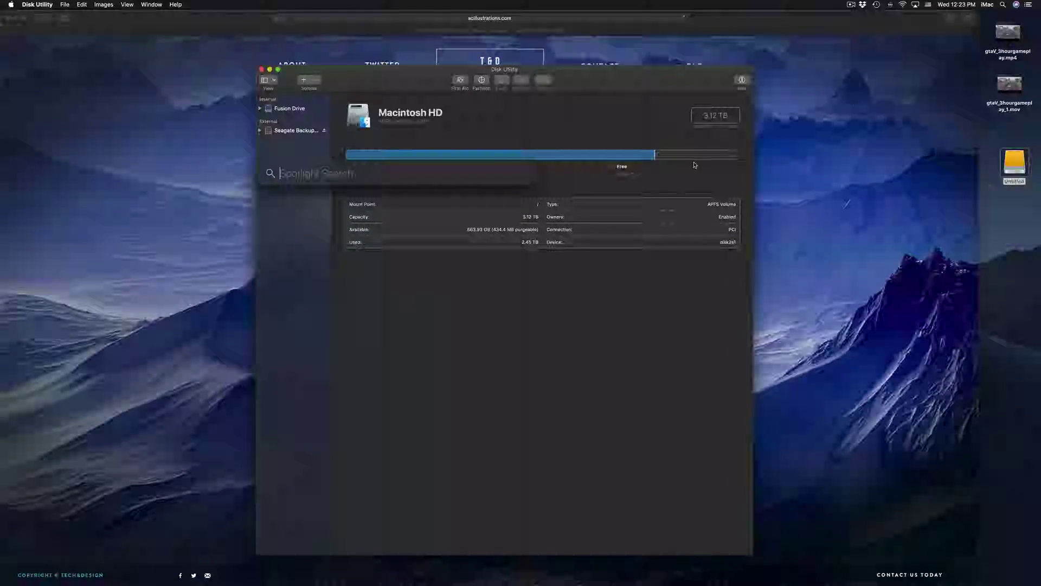
type("disk")
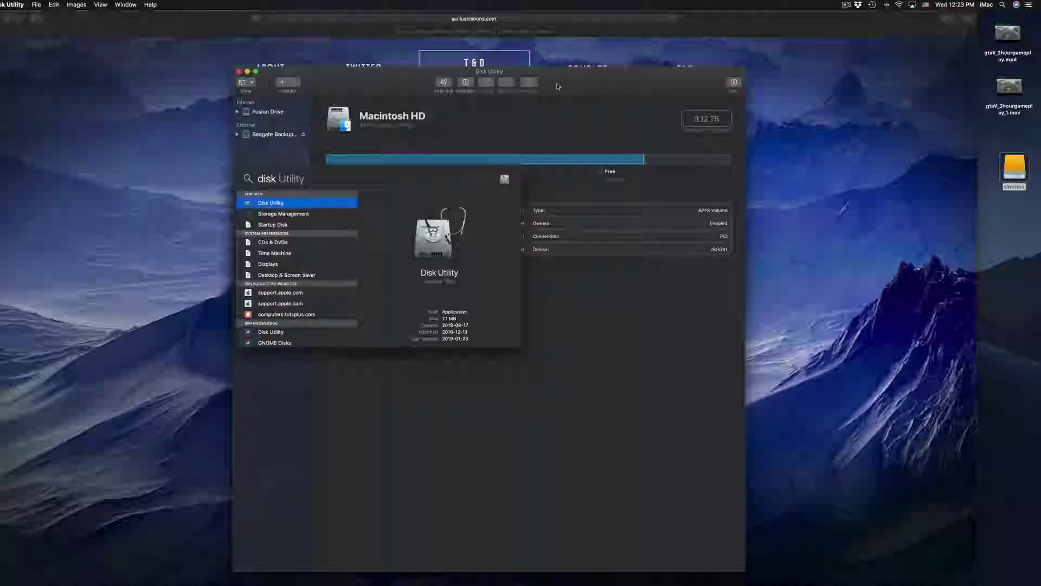
key("Return")
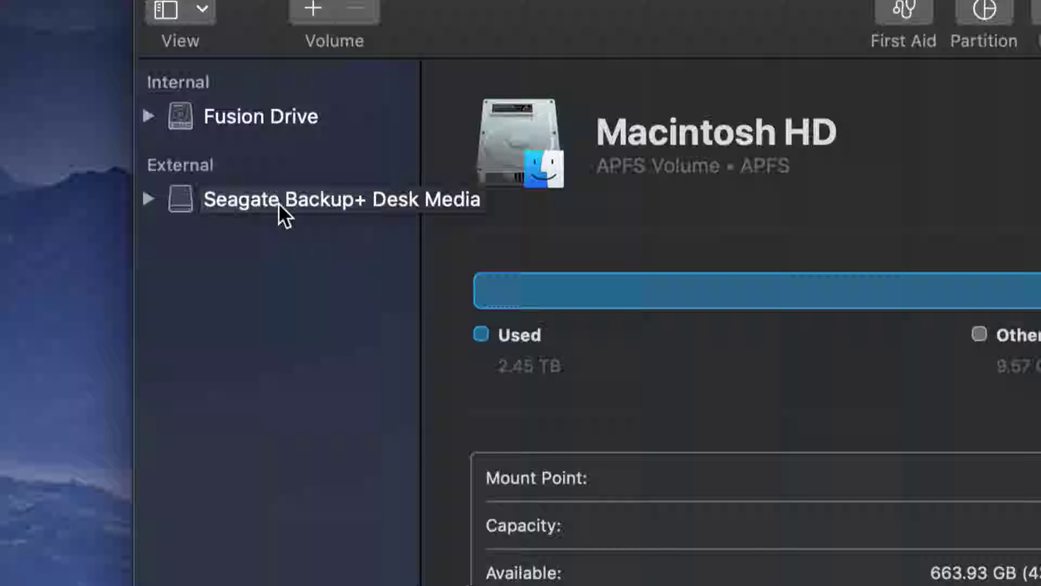
Step: Expand the external Seagate Backup+ Desk Media drive to show its volume, and select the drive itself
left_click(150, 199)
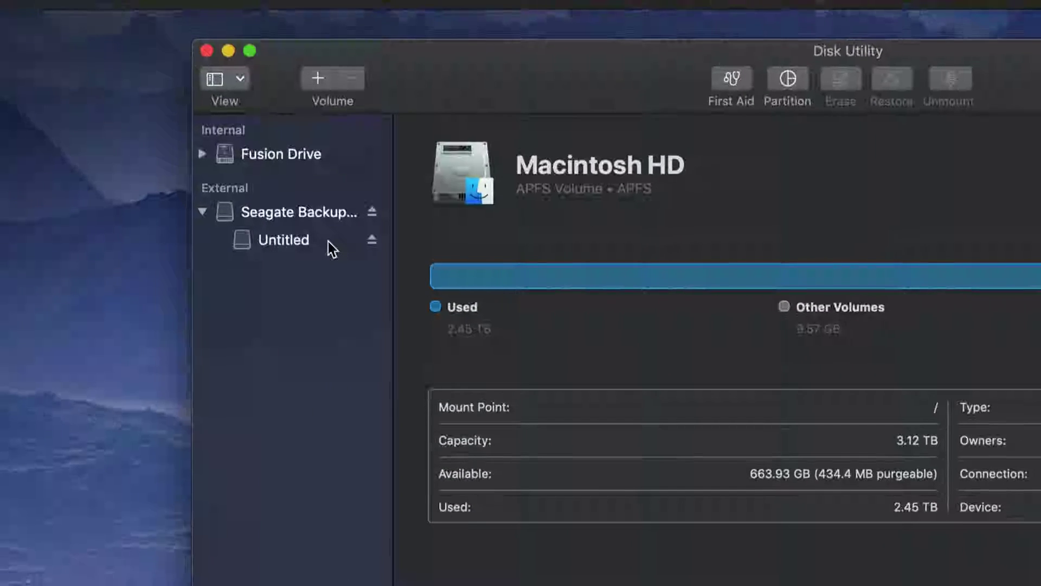
left_click_drag(618, 63, 497, 54)
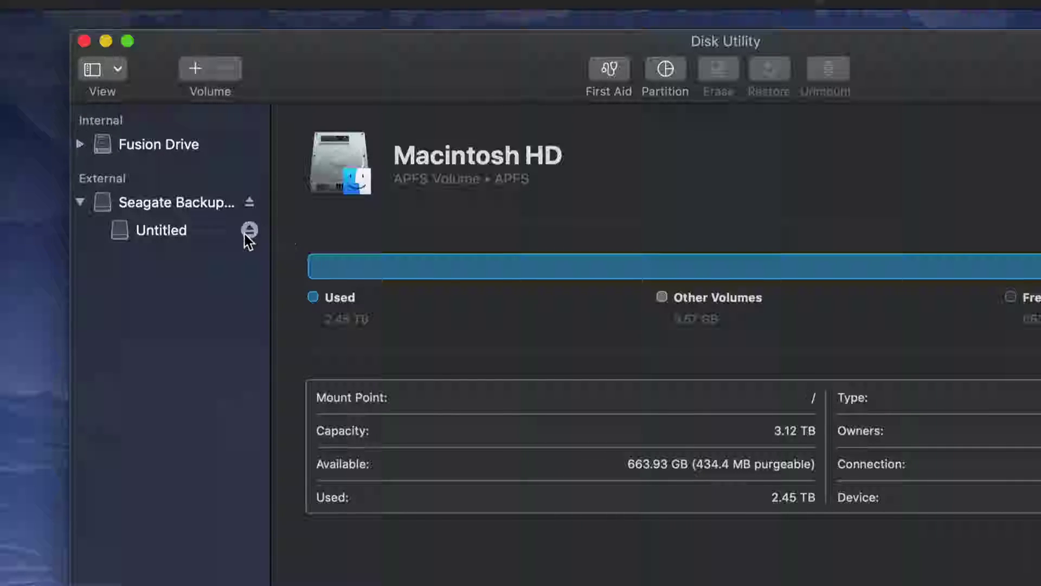
left_click(143, 204)
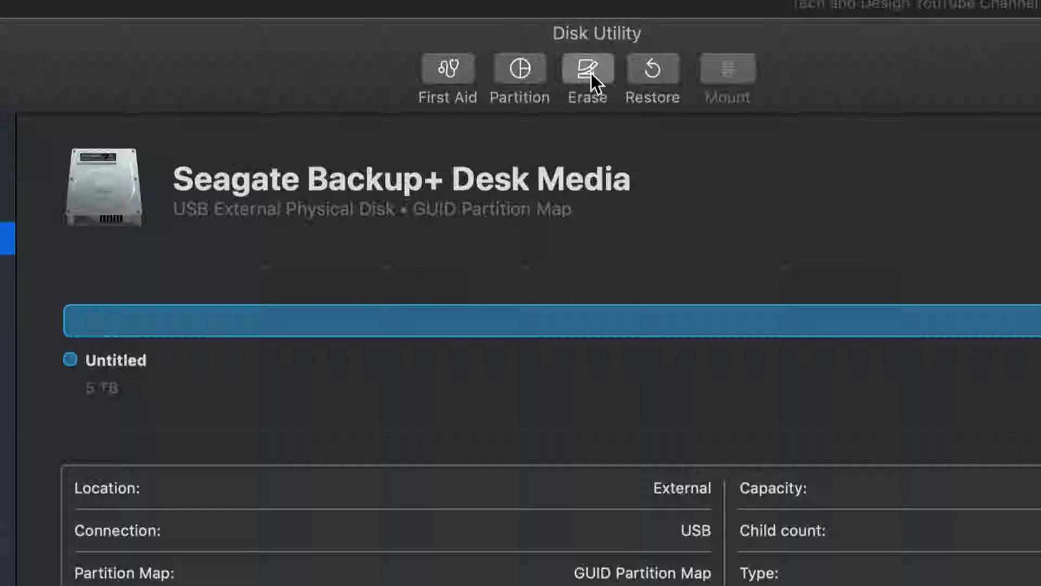
Step: Erase the Seagate Backup+ Desk Media drive as ExFAT with the GUID Partition Map scheme and the name Untitled
left_click(589, 73)
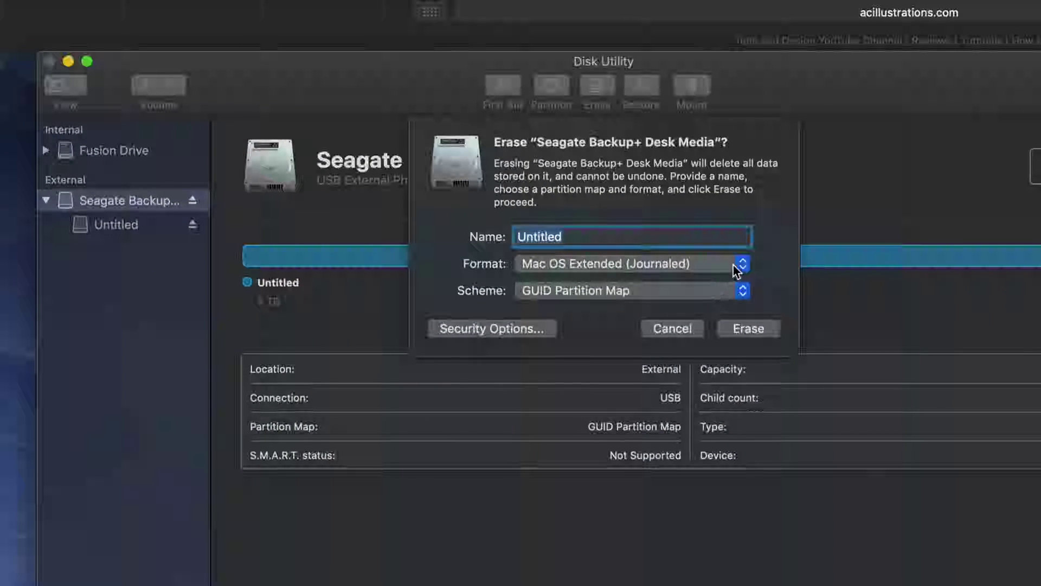
left_click(738, 263)
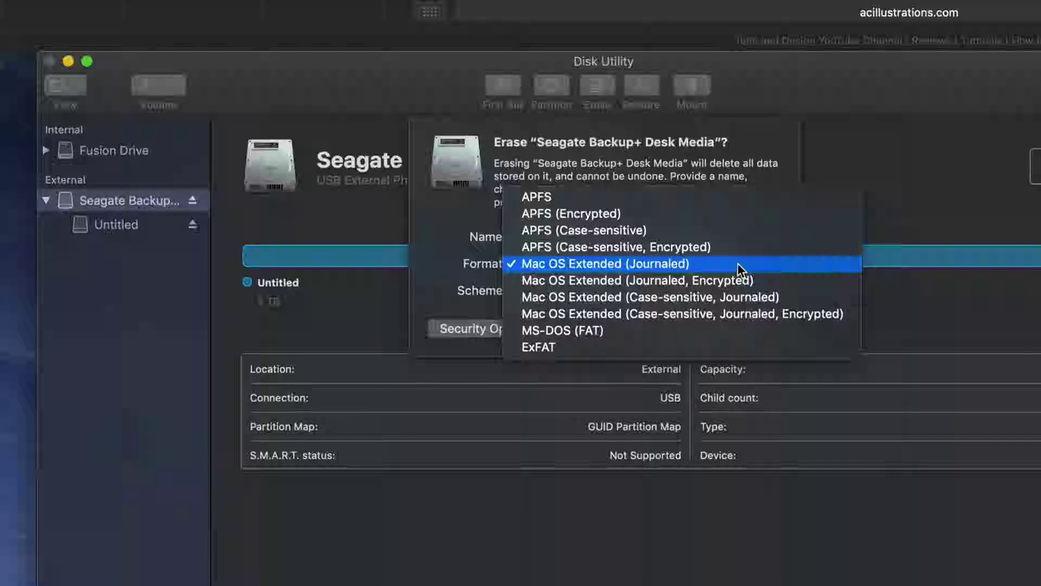
left_click(575, 350)
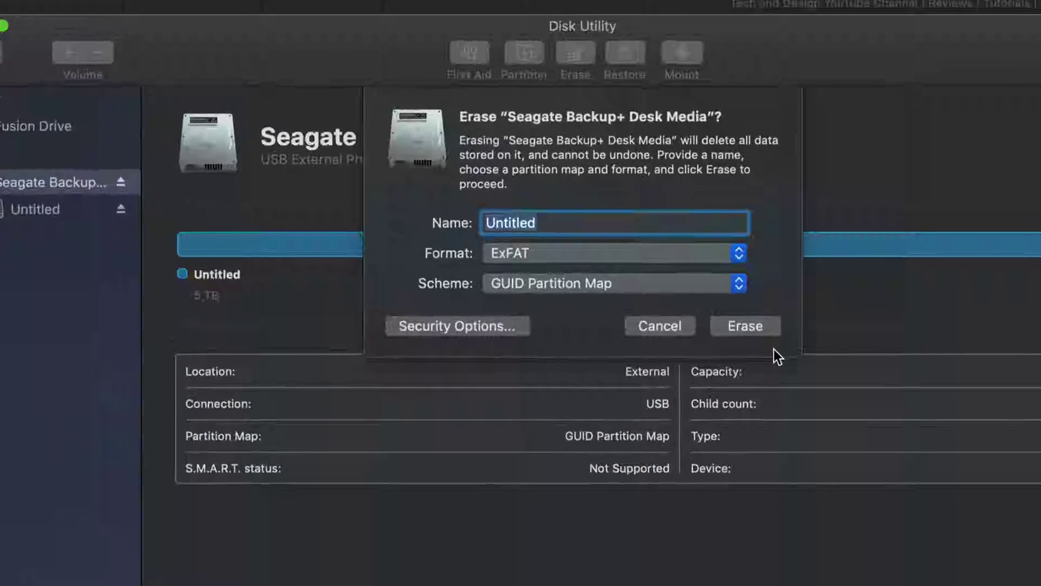
left_click(754, 330)
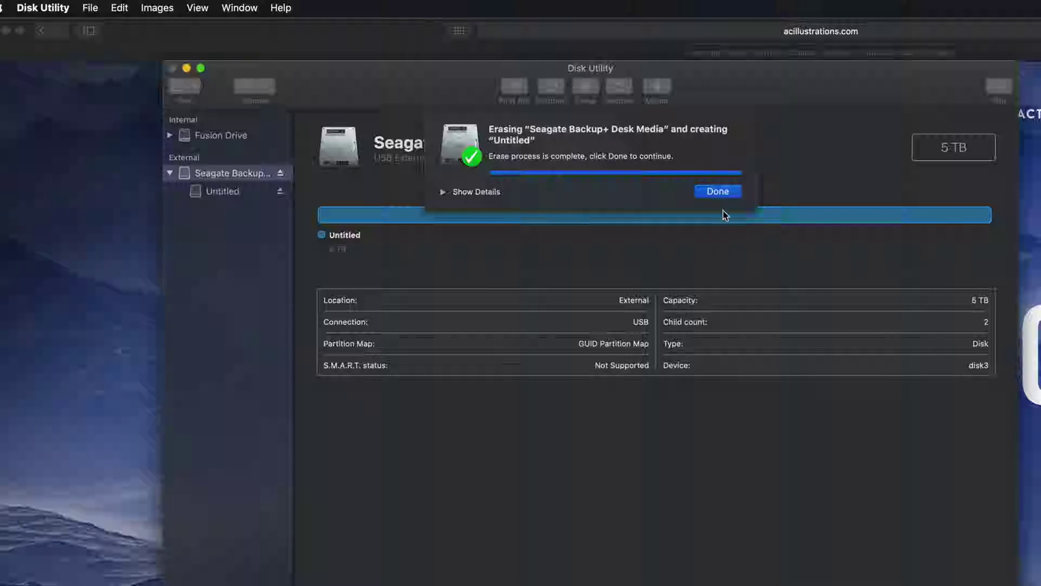
left_click(718, 192)
left_click_drag(747, 93, 715, 93)
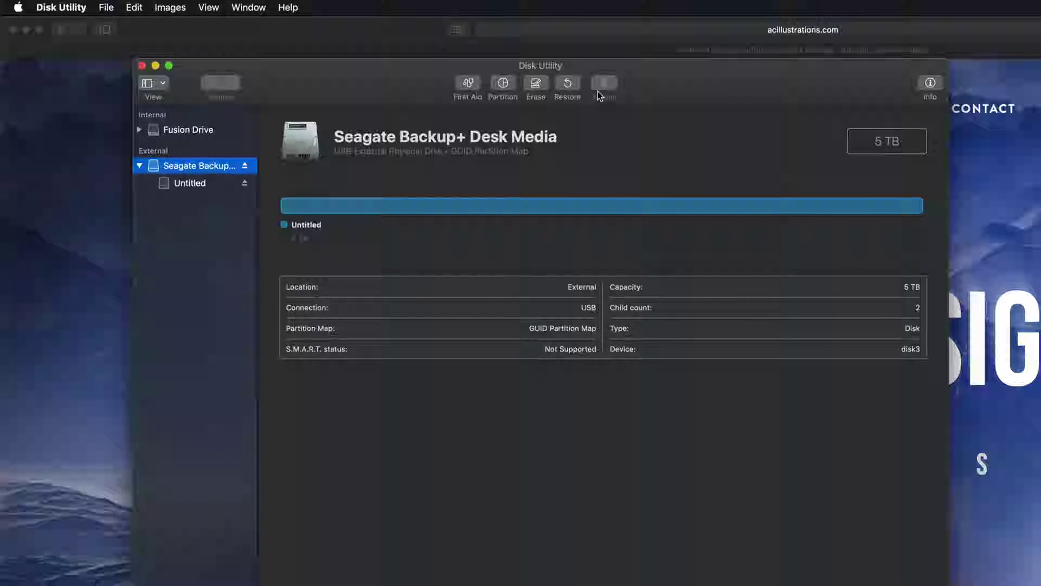
left_click(535, 86)
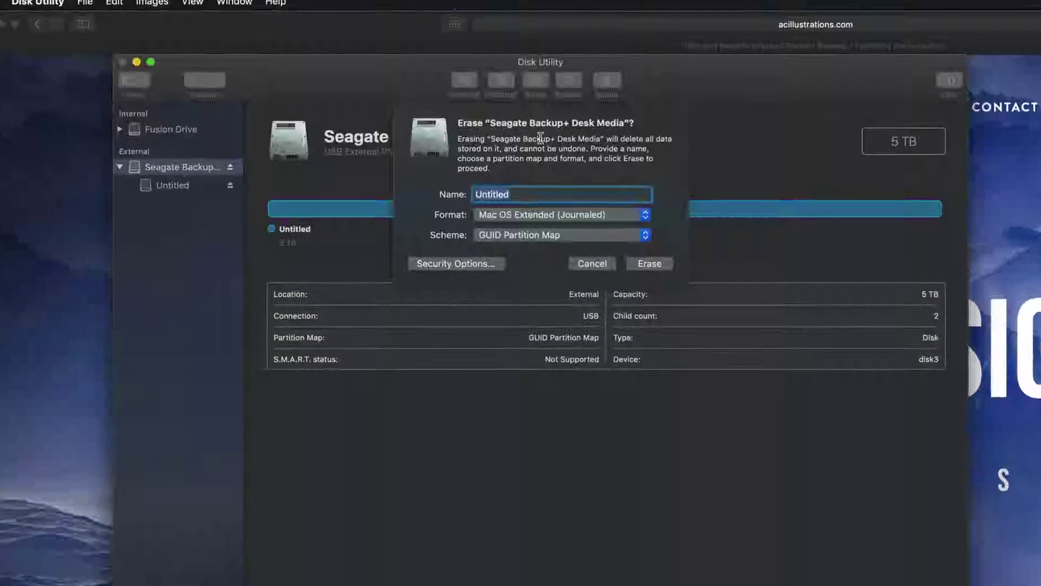
left_click(644, 215)
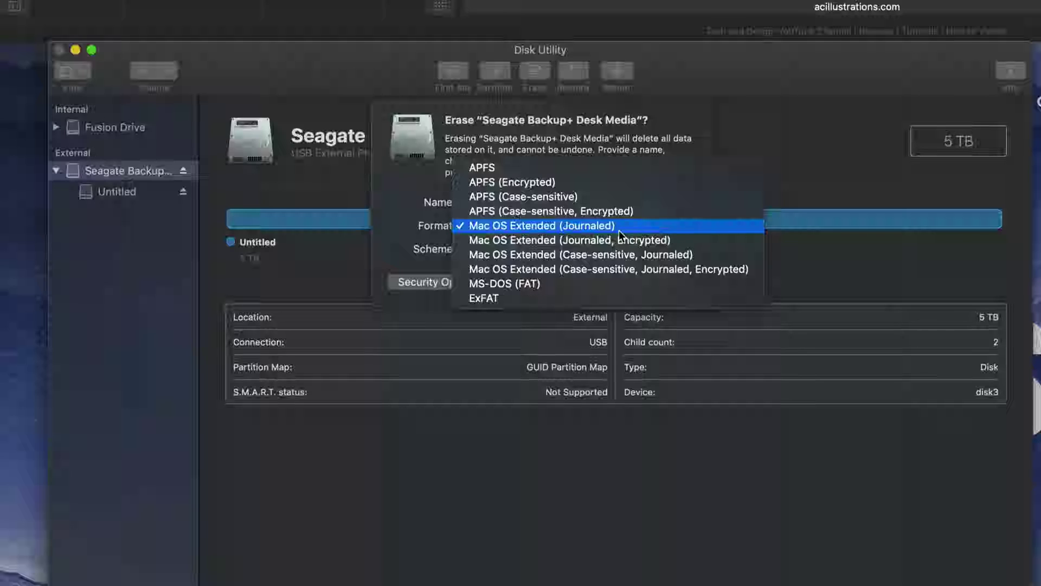
left_click(600, 227)
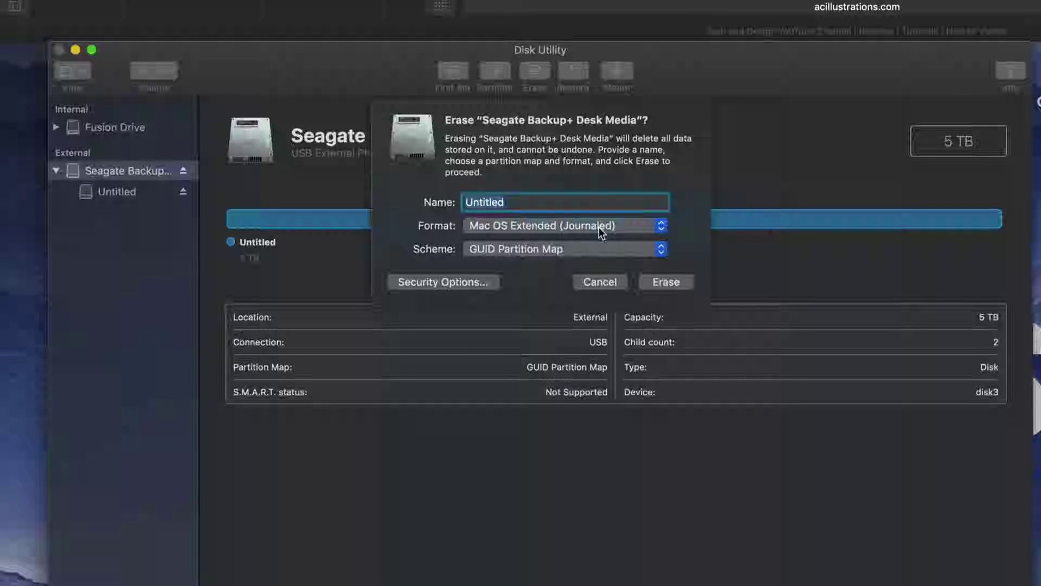
left_click(599, 227)
left_click(593, 226)
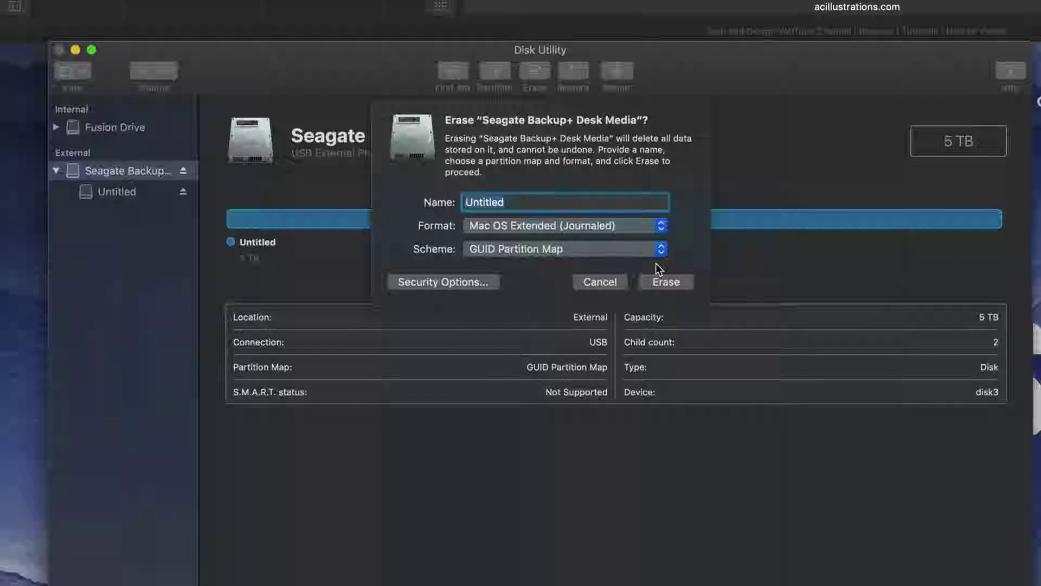
left_click(659, 226)
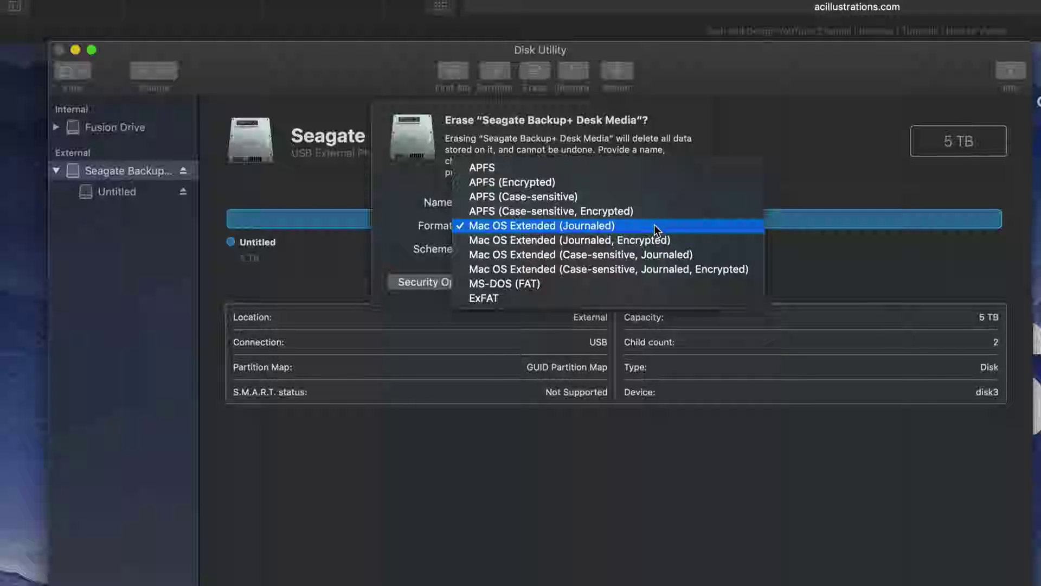
left_click(512, 298)
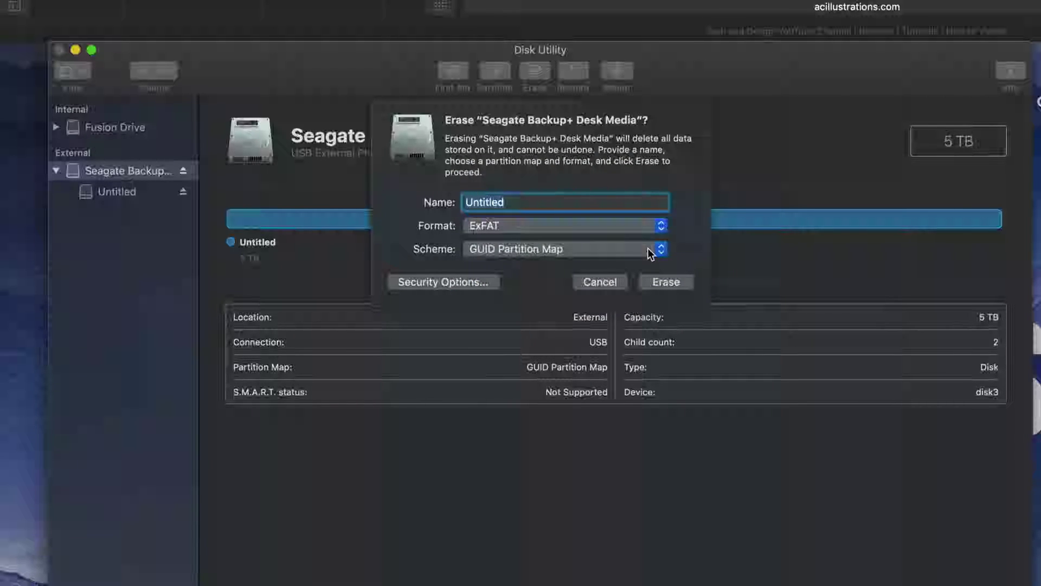
left_click(646, 249)
left_click(549, 263)
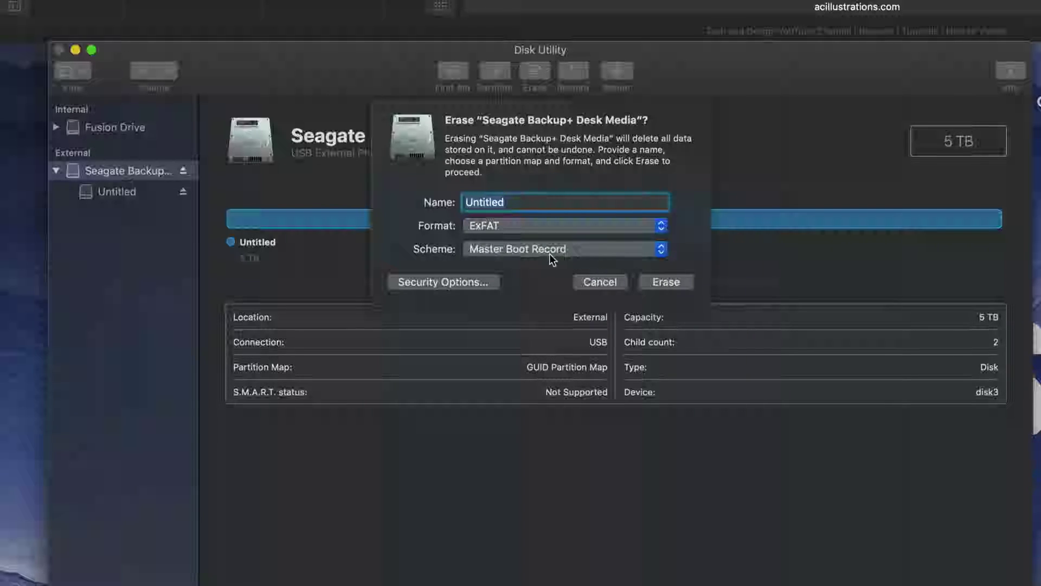
left_click(557, 253)
left_click(551, 253)
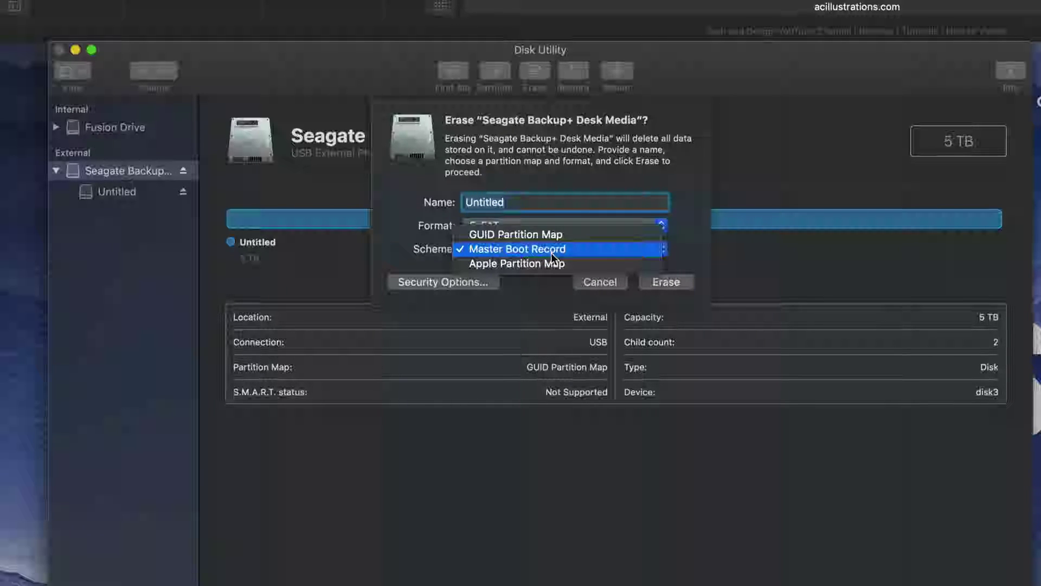
left_click(560, 235)
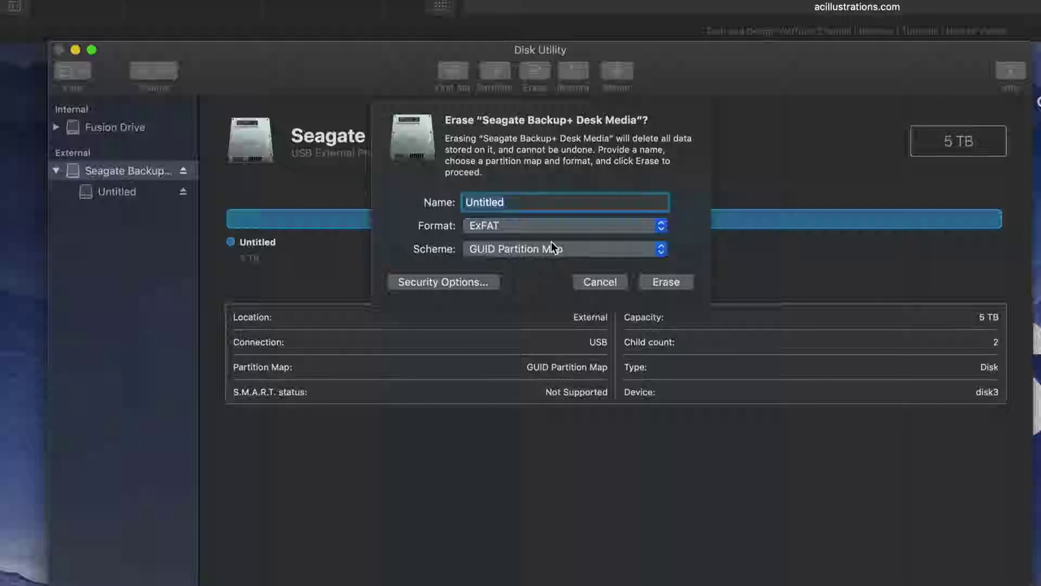
left_click(600, 281)
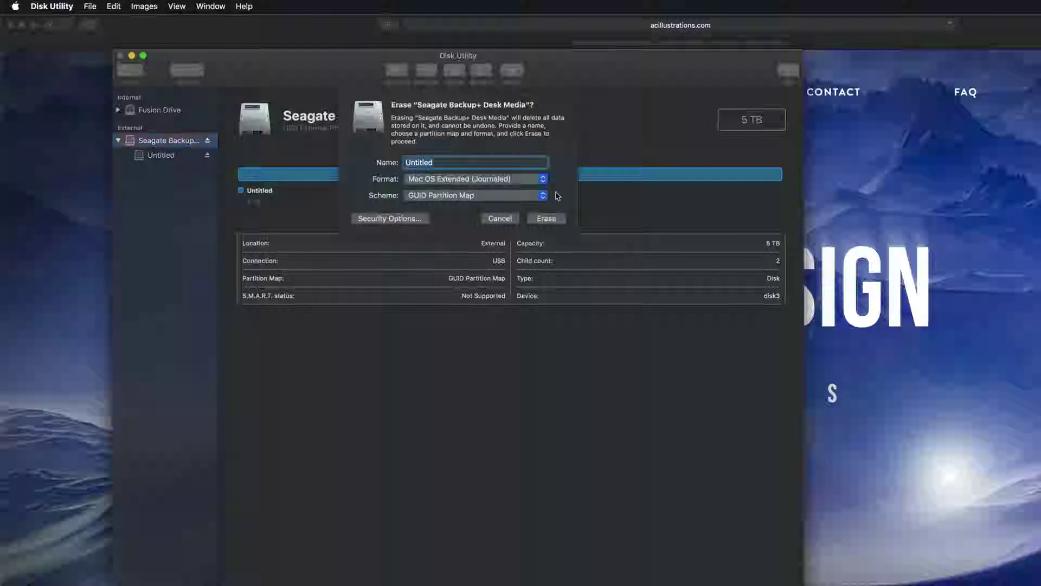
Step: Erase the Seagate drive as Mac OS Extended (Journaled) with the GUID Partition Map scheme and the name Untitled
left_click(534, 178)
left_click(531, 177)
left_click(549, 219)
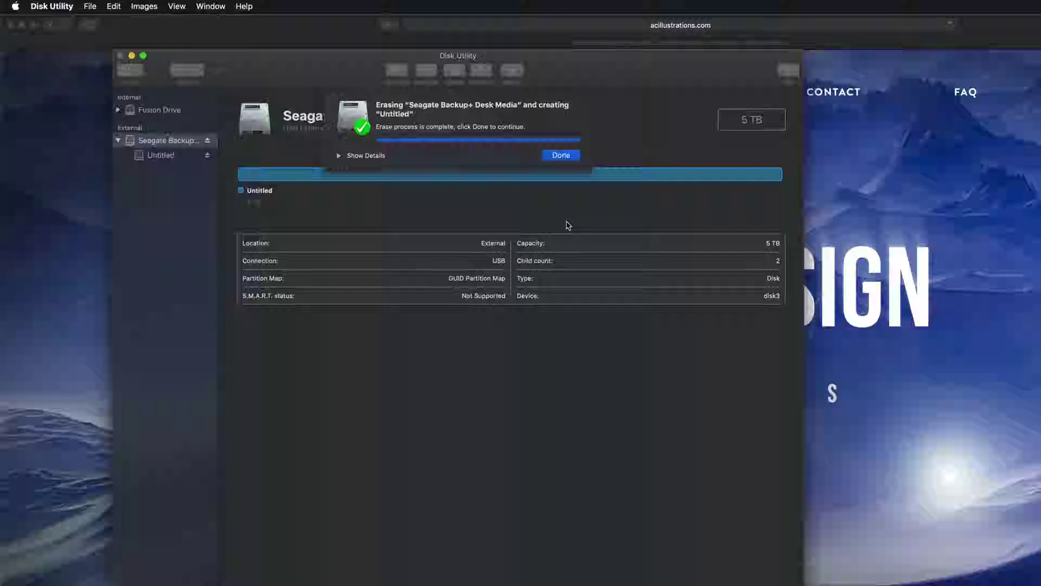
left_click(560, 156)
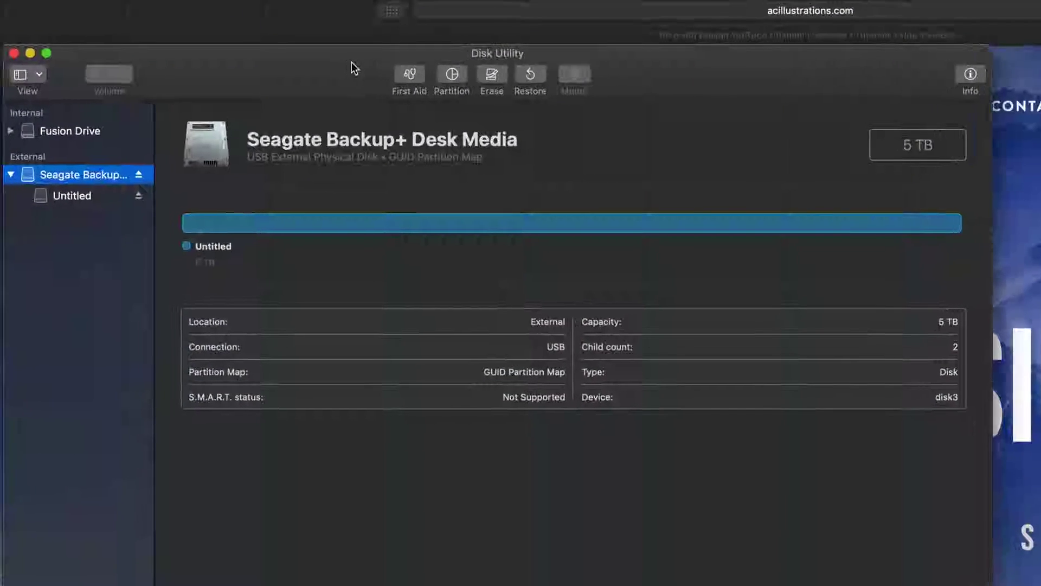
Step: Start partitioning the Seagate Backup+ Desk Media drive and add a second partition, splitting it into two of 2.5 TB each
left_click(458, 76)
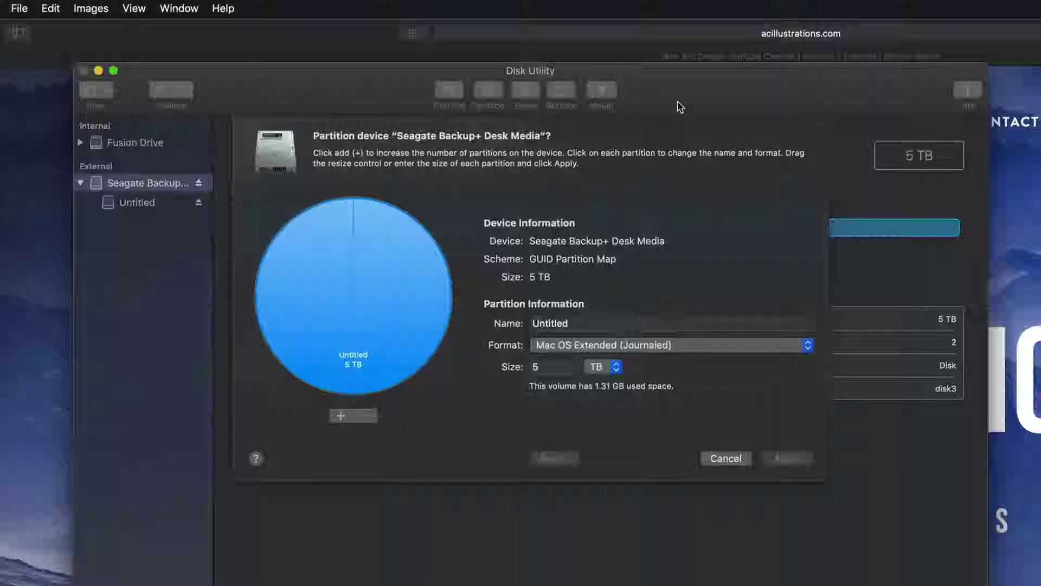
left_click_drag(681, 107, 667, 61)
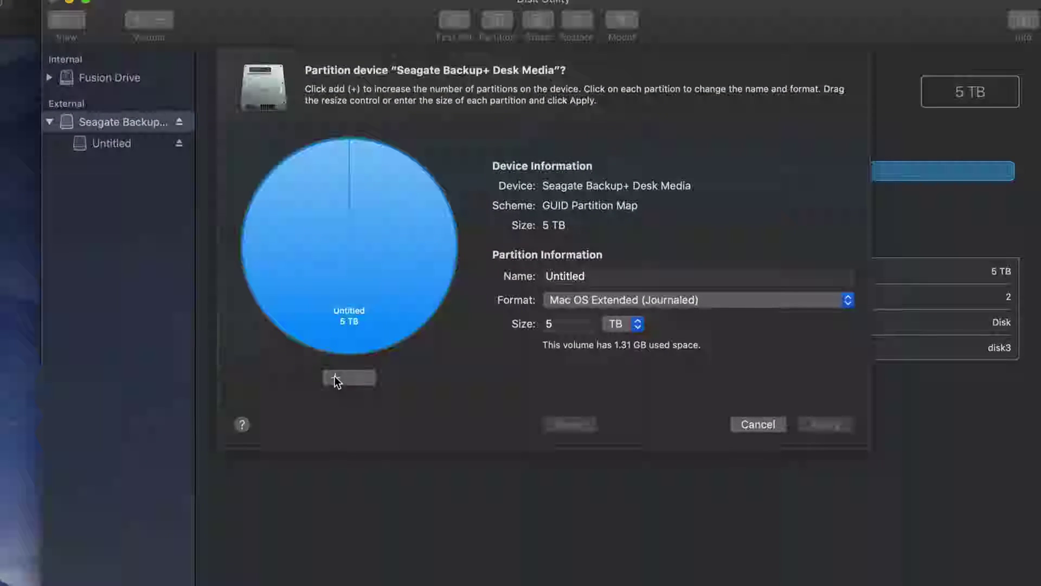
left_click(336, 374)
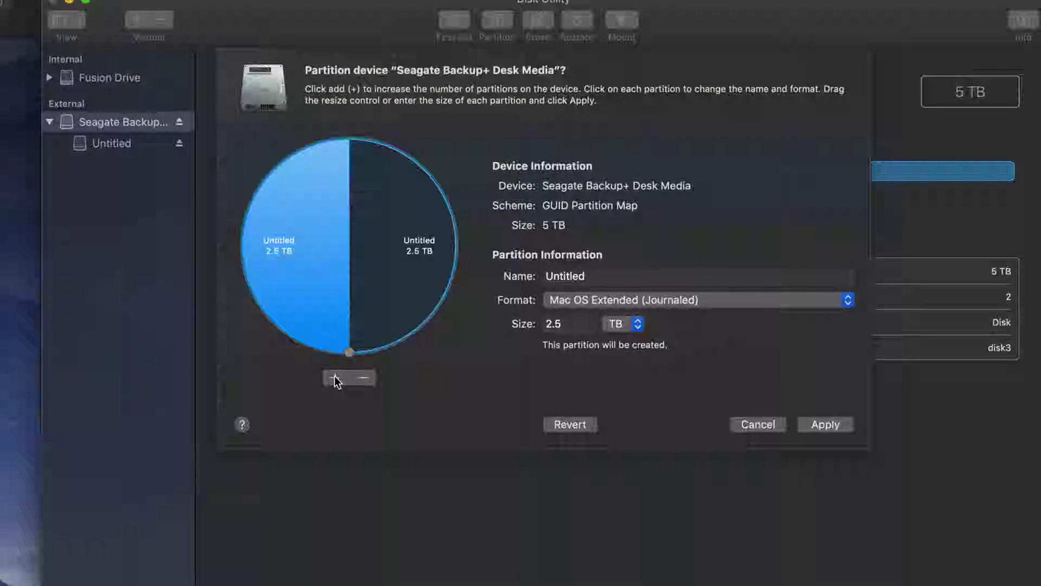
Step: Compare the partition information of the new and the existing partition by selecting each in the pie chart
left_click(399, 230)
left_click(318, 233)
left_click(379, 229)
left_click(334, 231)
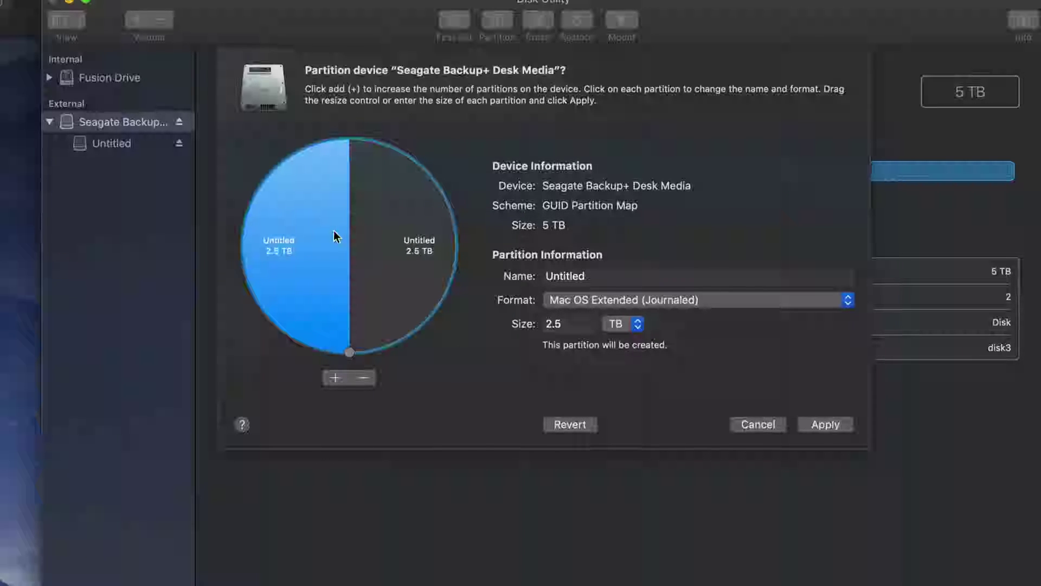
left_click(403, 240)
left_click(328, 239)
left_click(362, 239)
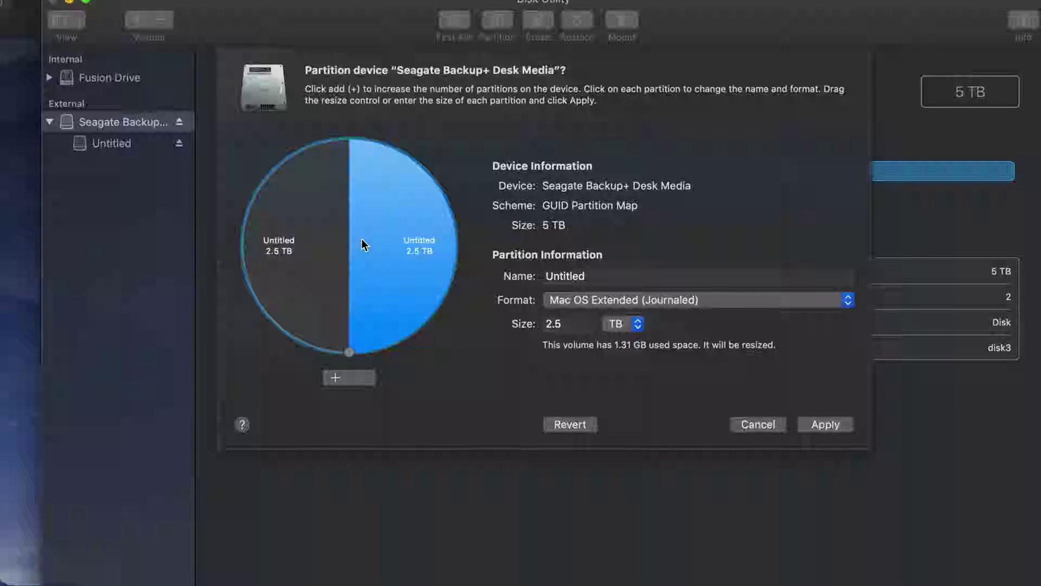
Step: Name the existing 2.5 TB partition PC and set its format to ExFAT
left_click(273, 239)
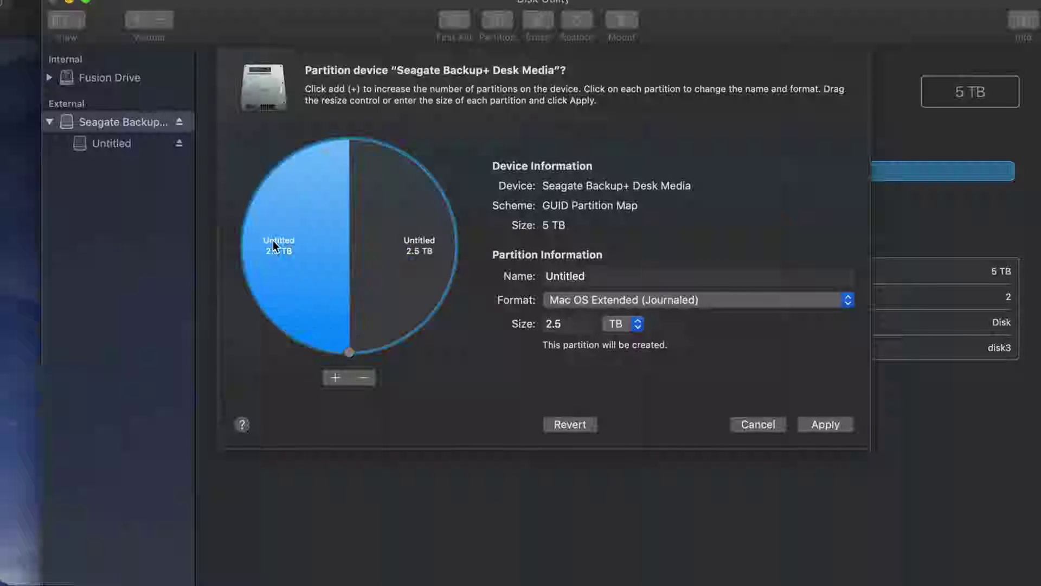
left_click(389, 242)
left_click_drag(587, 278, 513, 272)
type("pc")
key("BackSpace")
key("BackSpace")
type("PC")
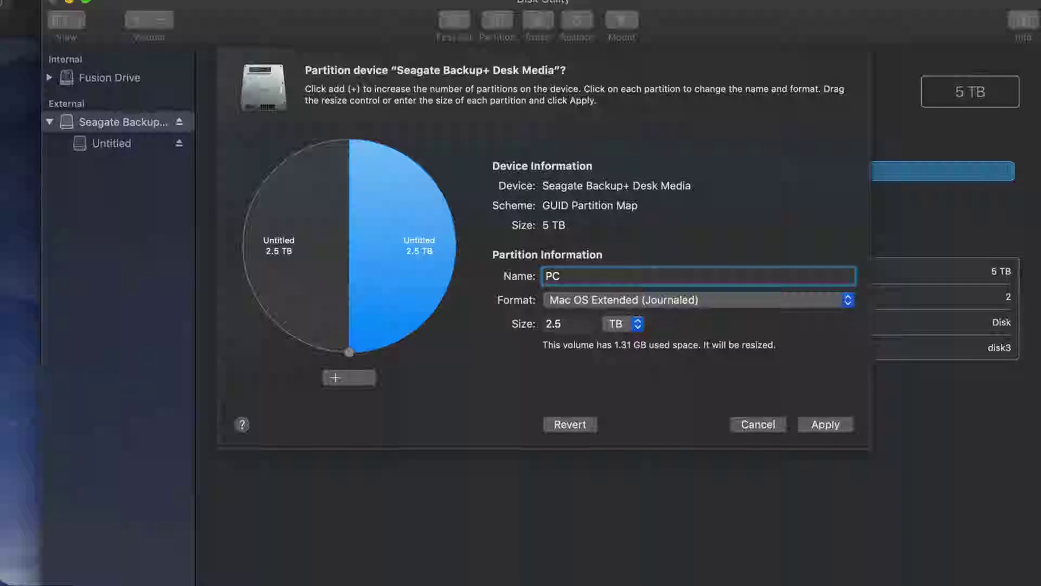
left_click(611, 296)
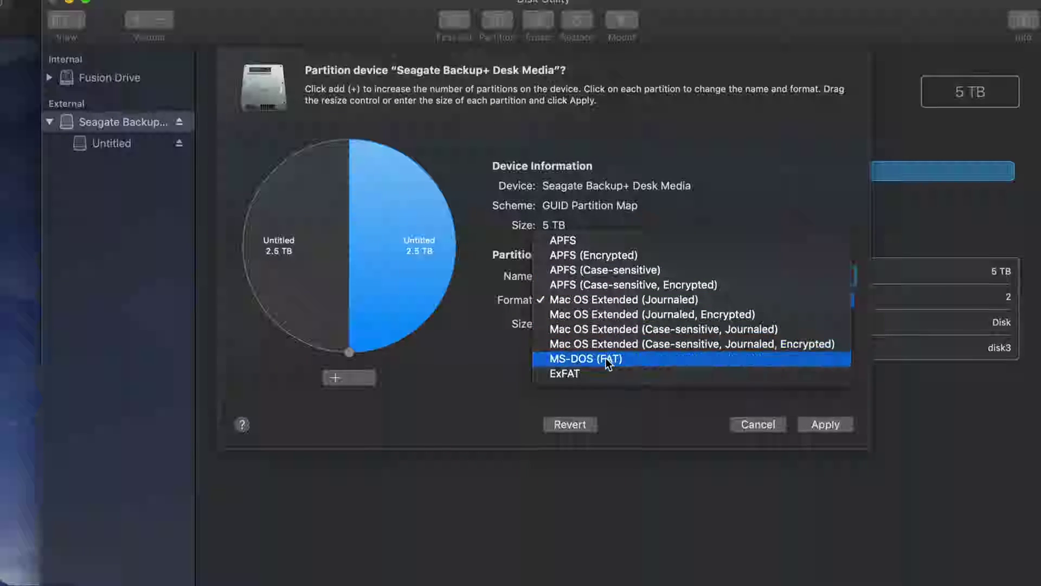
left_click(594, 373)
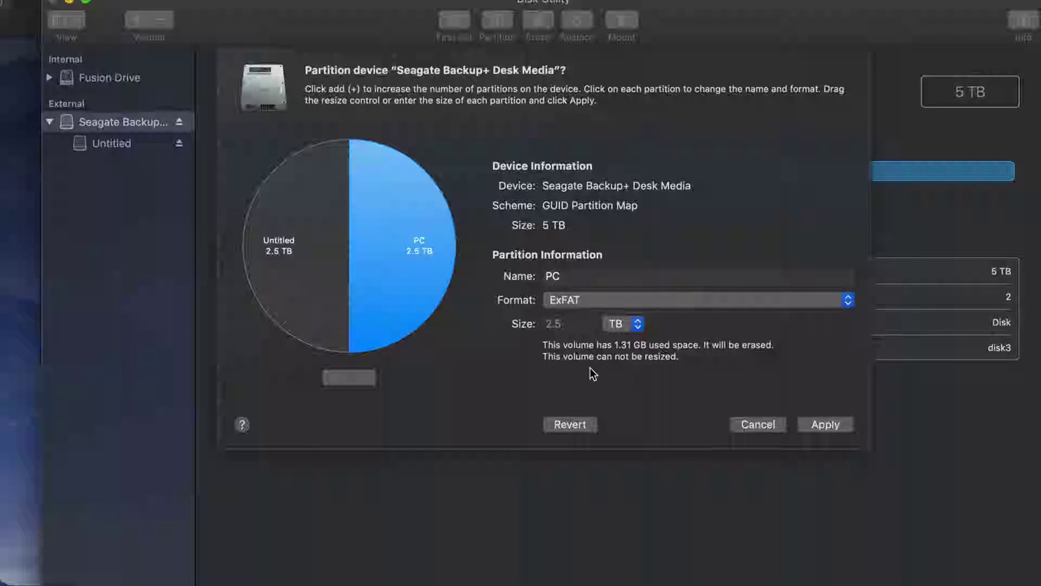
Step: Name the new 2.5 TB Mac OS Extended (Journaled) partition mac
left_click(363, 293)
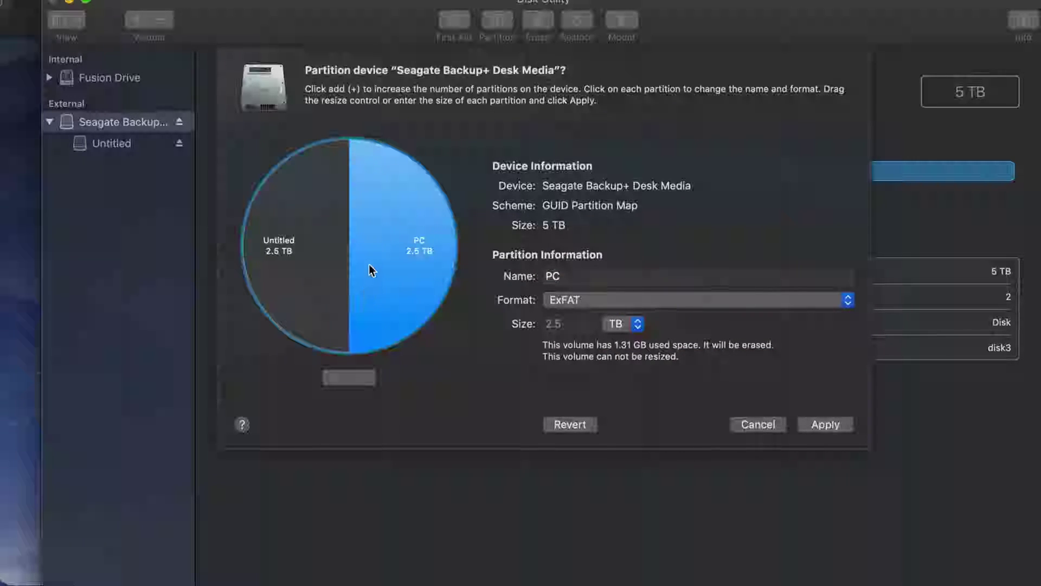
left_click(278, 271)
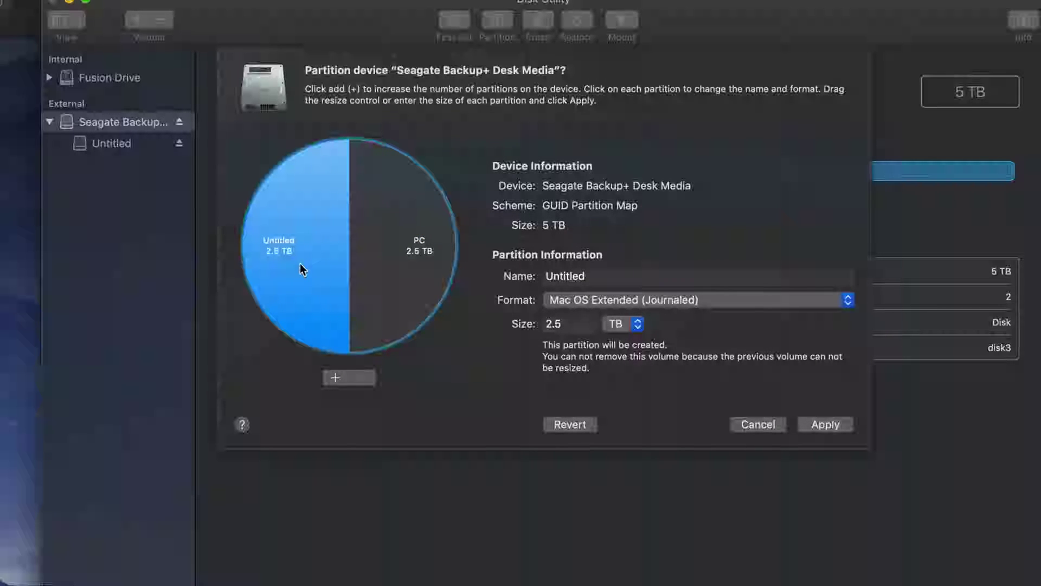
left_click(622, 276)
double_click(596, 275)
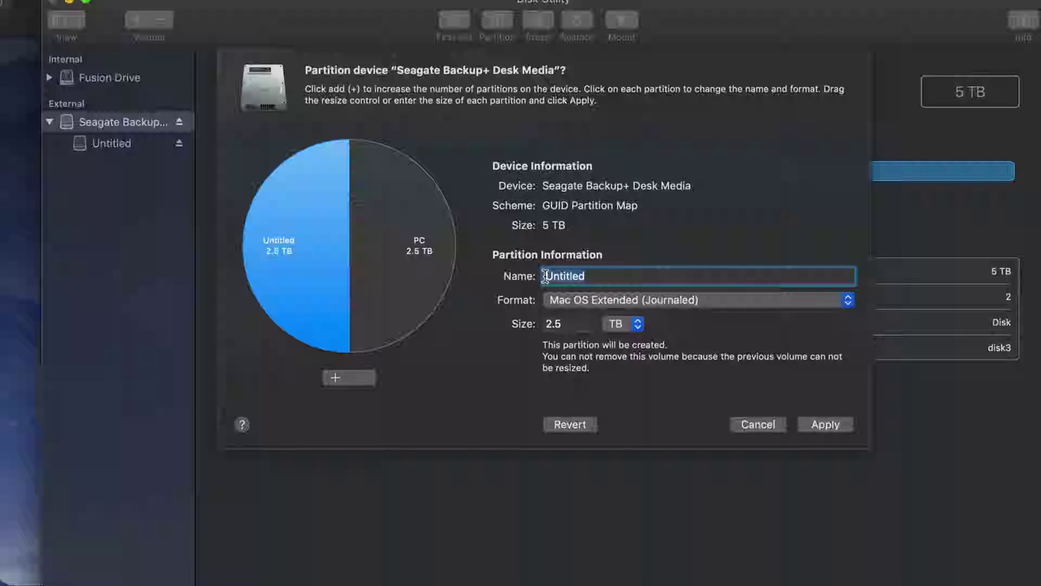
type("mac")
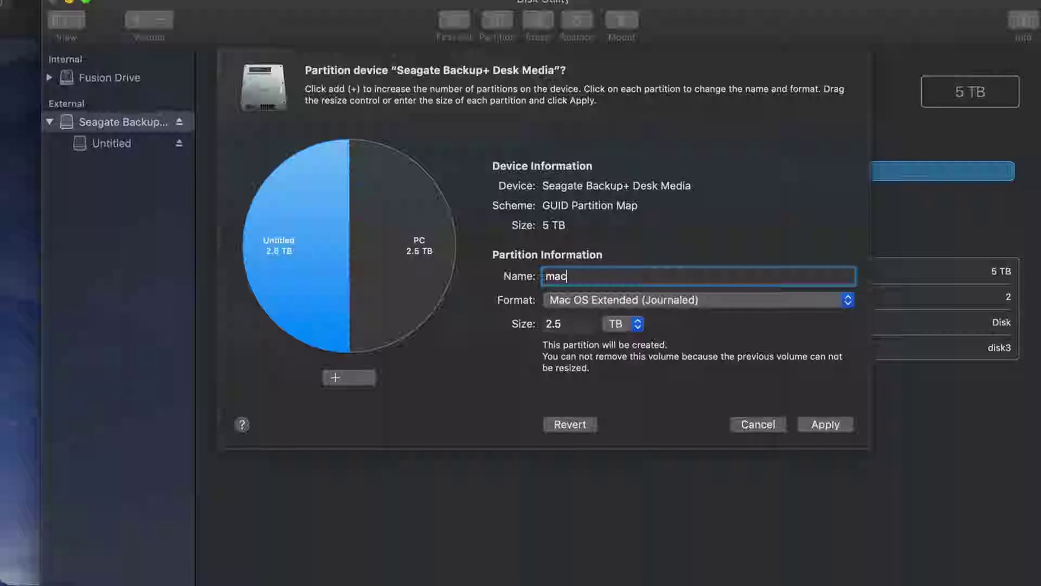
left_click(417, 290)
left_click(320, 287)
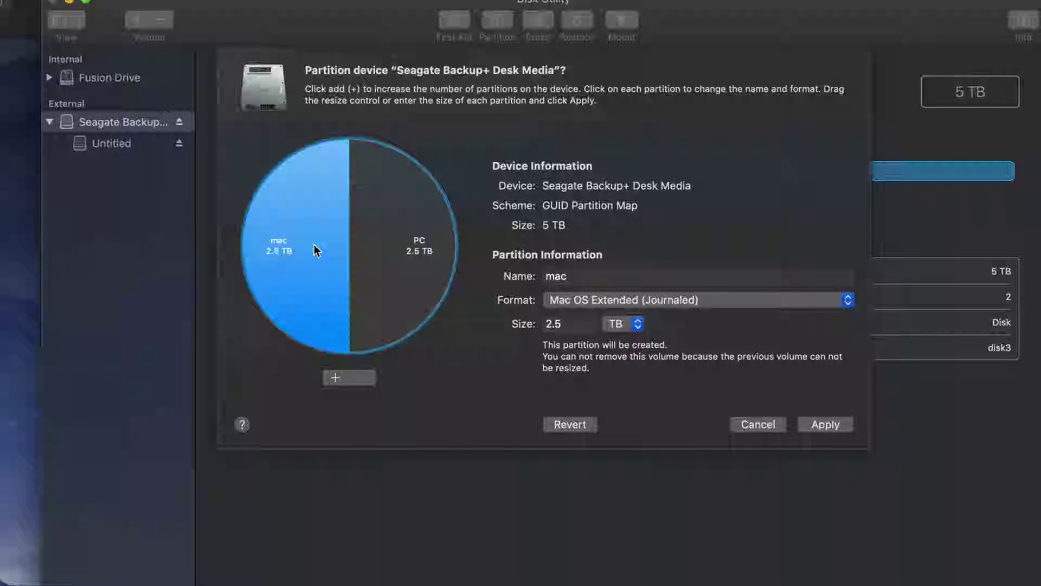
left_click(421, 284)
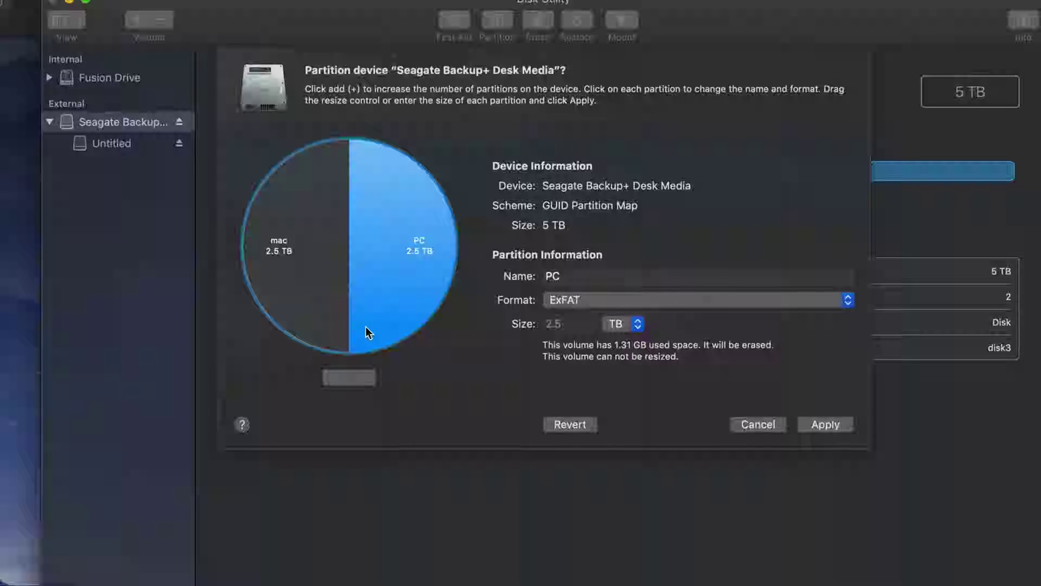
left_click(333, 310)
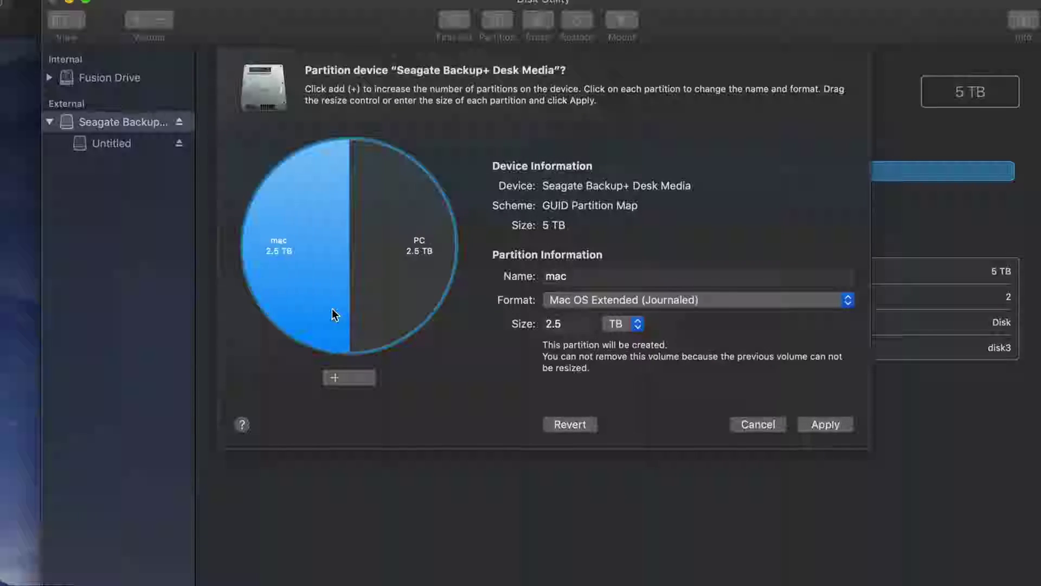
Step: Split the mac partition to add a third one, sizing the new one about 2.1 TB and mac about 397 GB
left_click(335, 379)
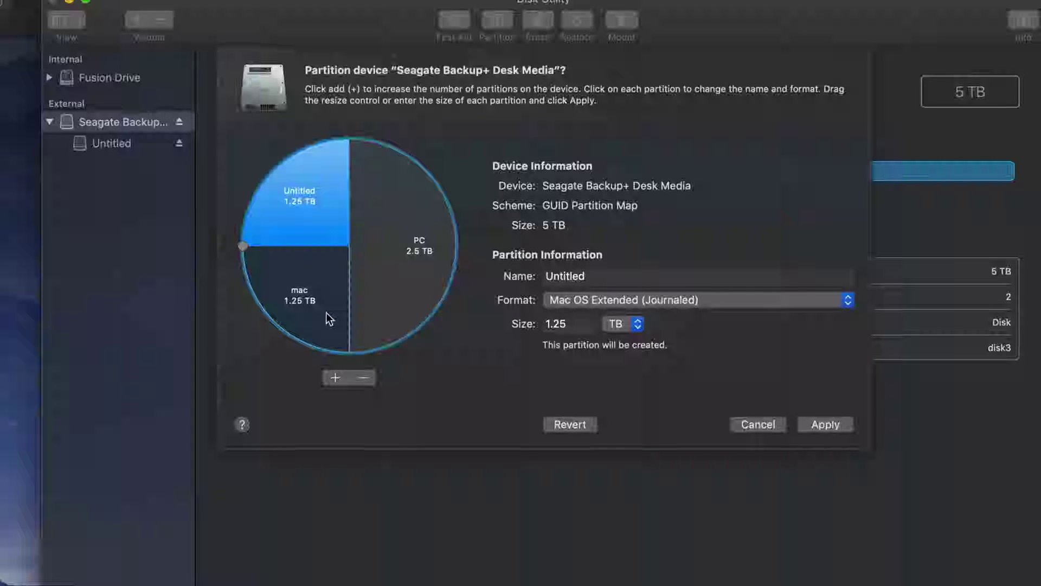
left_click_drag(242, 246, 291, 354)
left_click(402, 275)
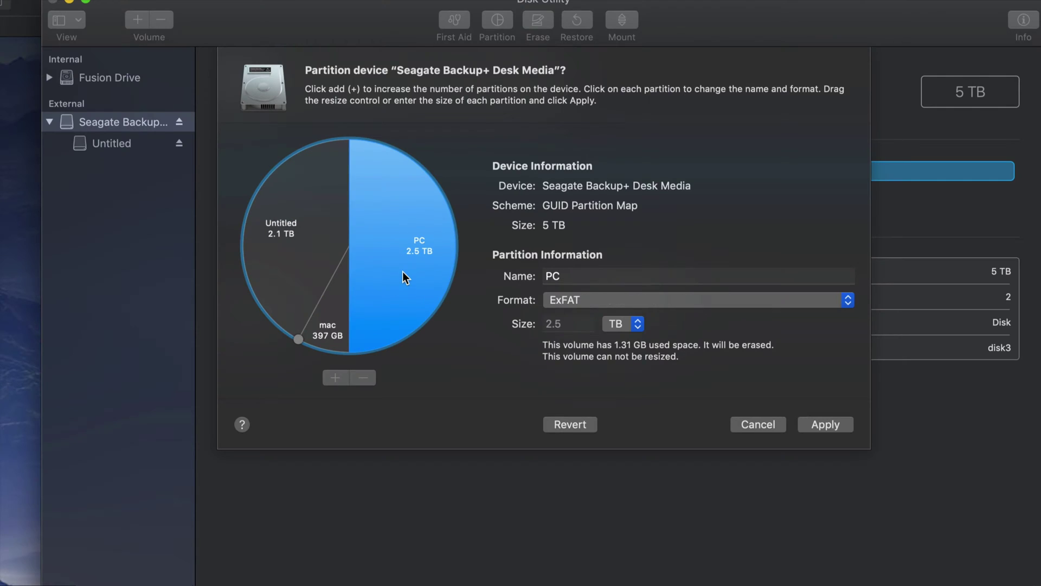
Step: Name the new 2.1 TB partition Time Machine
left_click(278, 252)
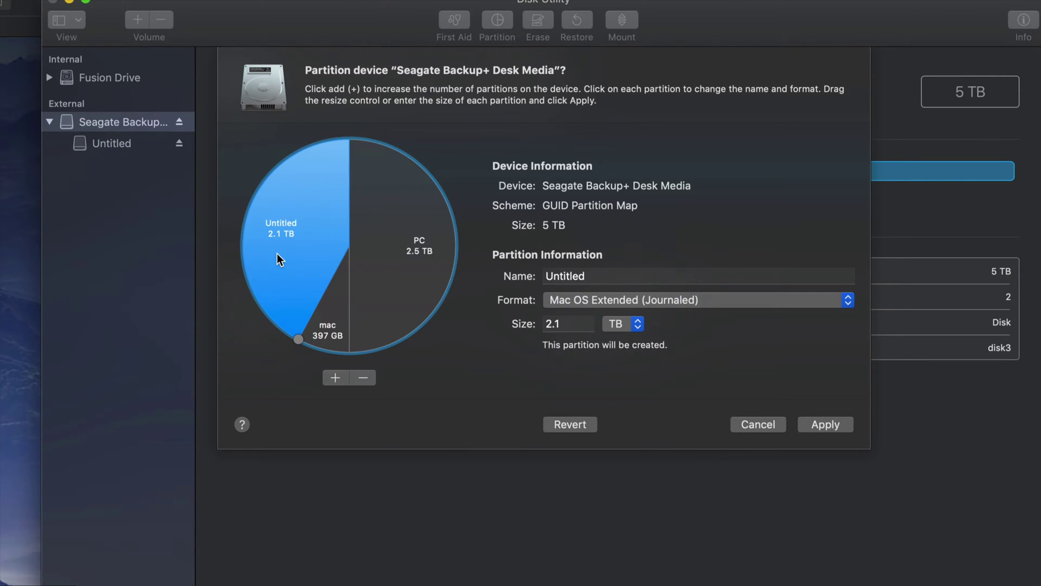
left_click(620, 282)
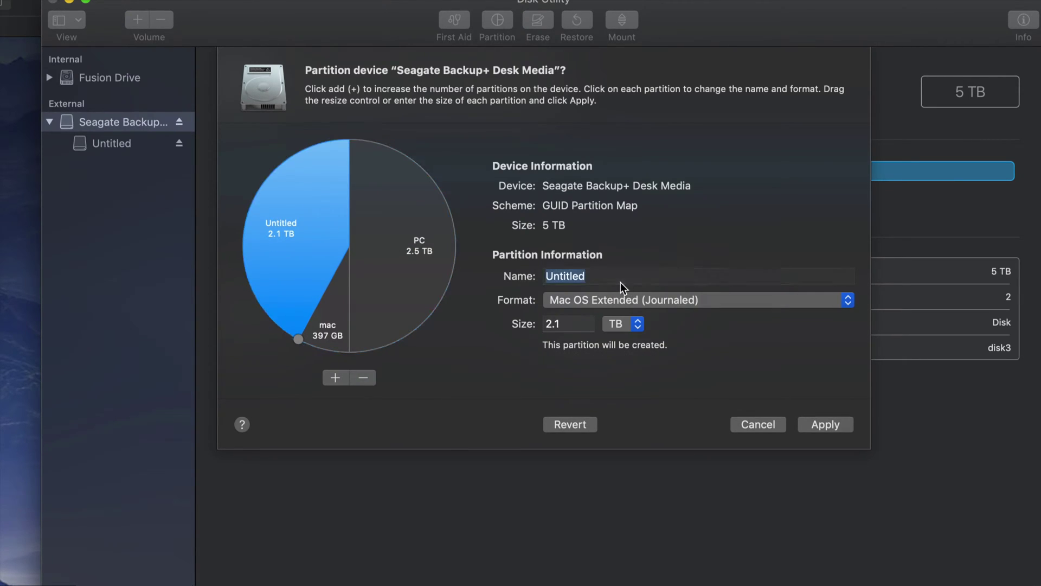
left_click_drag(586, 276, 538, 275)
type("Time Machine")
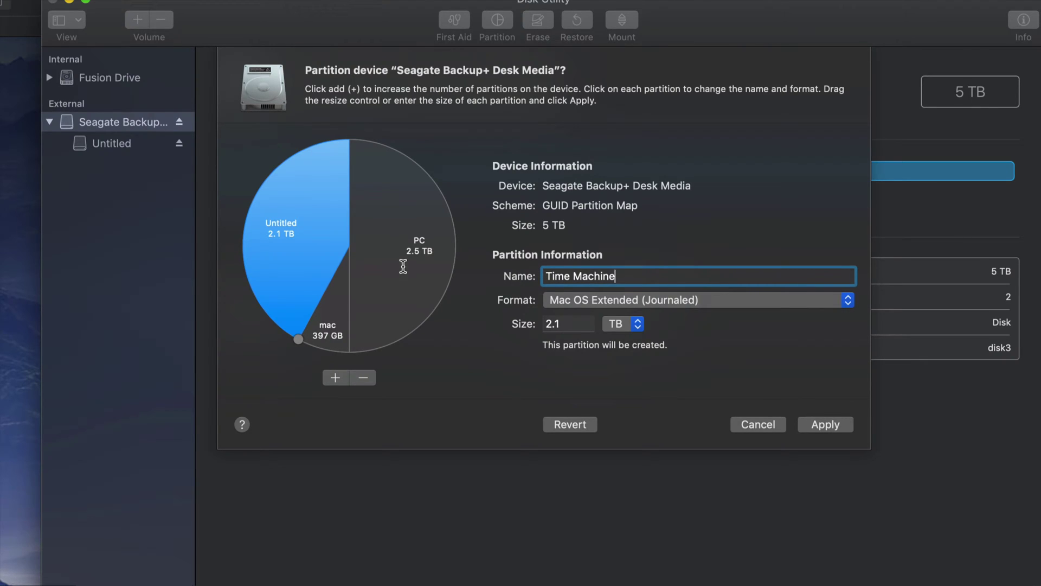
Step: Check the format settings of the Time Machine, mac and PC partitions
left_click(428, 239)
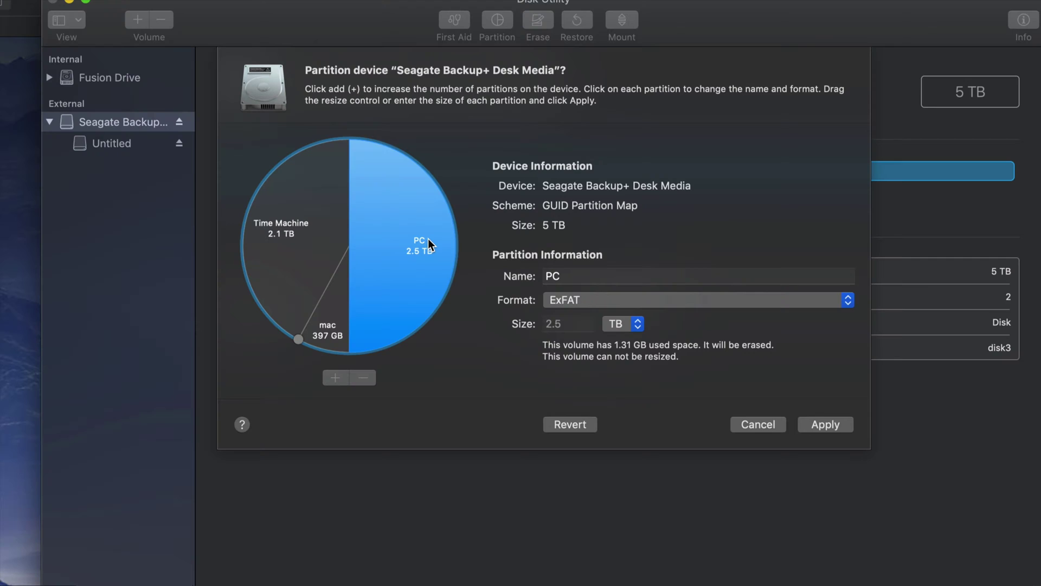
left_click(339, 321)
left_click(306, 260)
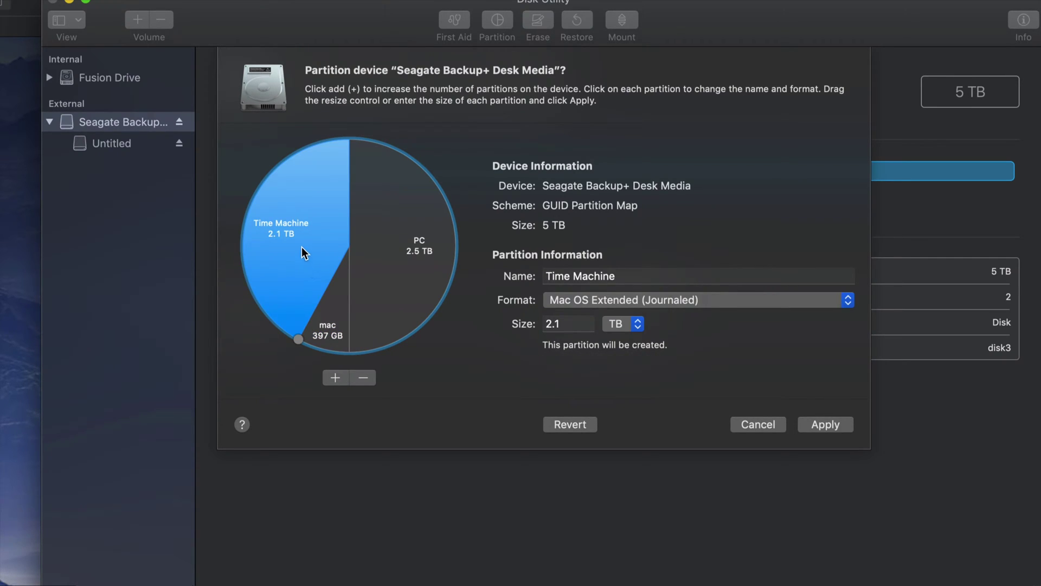
left_click(773, 310)
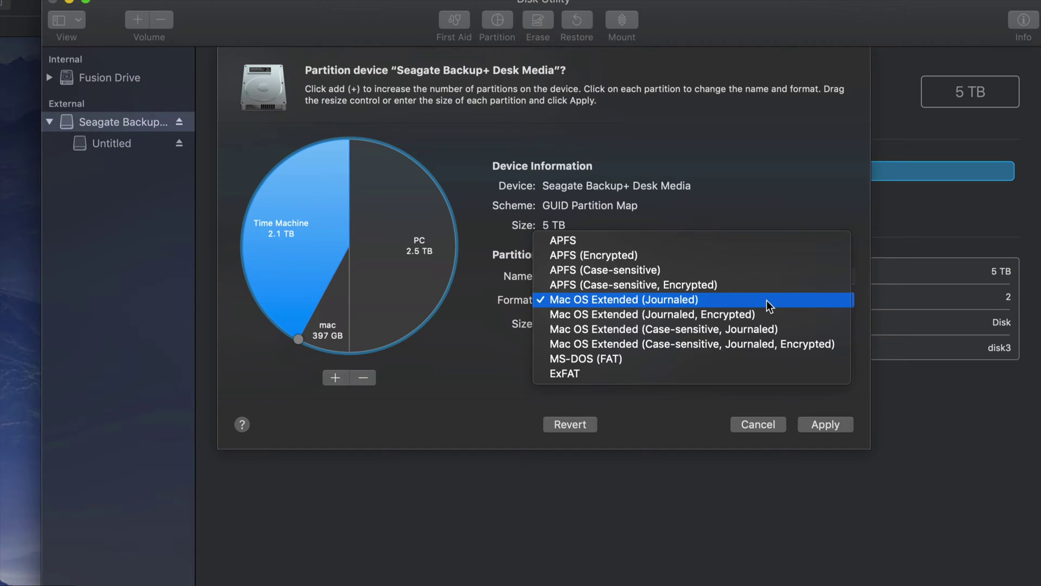
left_click(737, 301)
left_click(340, 322)
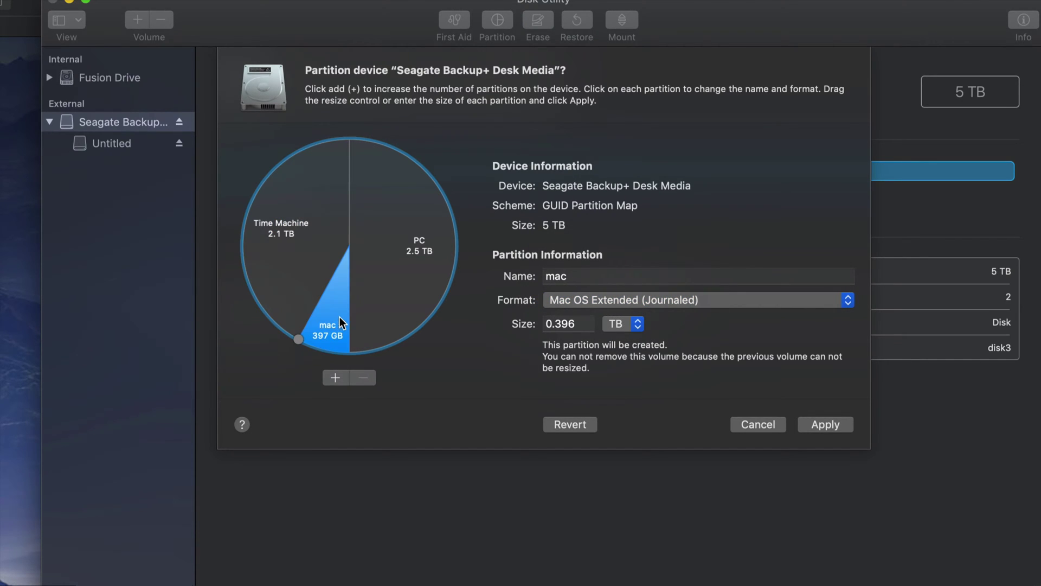
left_click(812, 302)
left_click(740, 303)
left_click(417, 277)
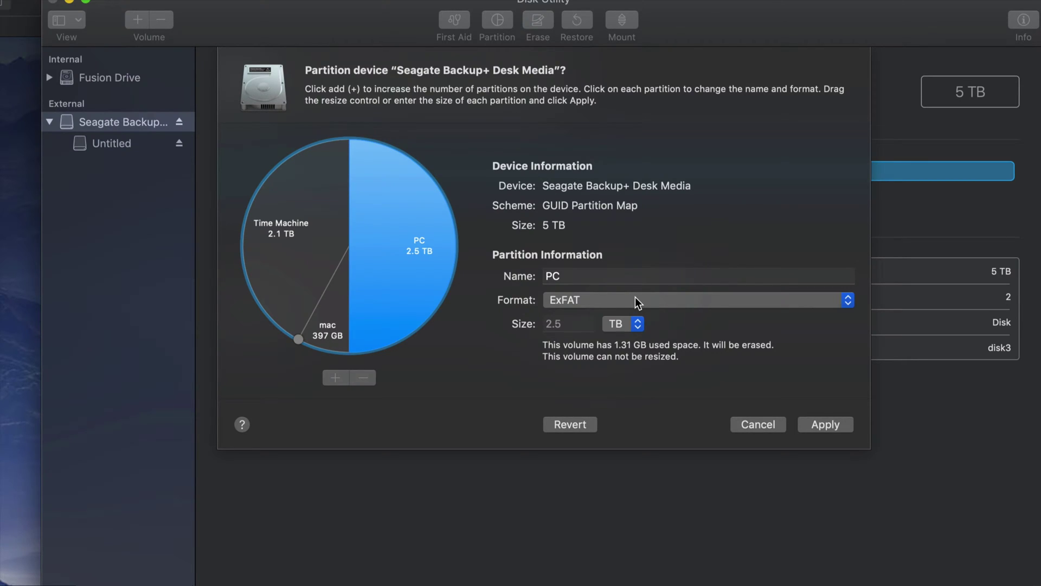
Step: Adjust the divider between Time Machine and mac to about 2.15 TB and 350 GB
left_click(292, 256)
left_click(408, 248)
left_click(333, 248)
left_click(339, 280)
left_click(406, 287)
left_click(309, 263)
left_click(342, 297)
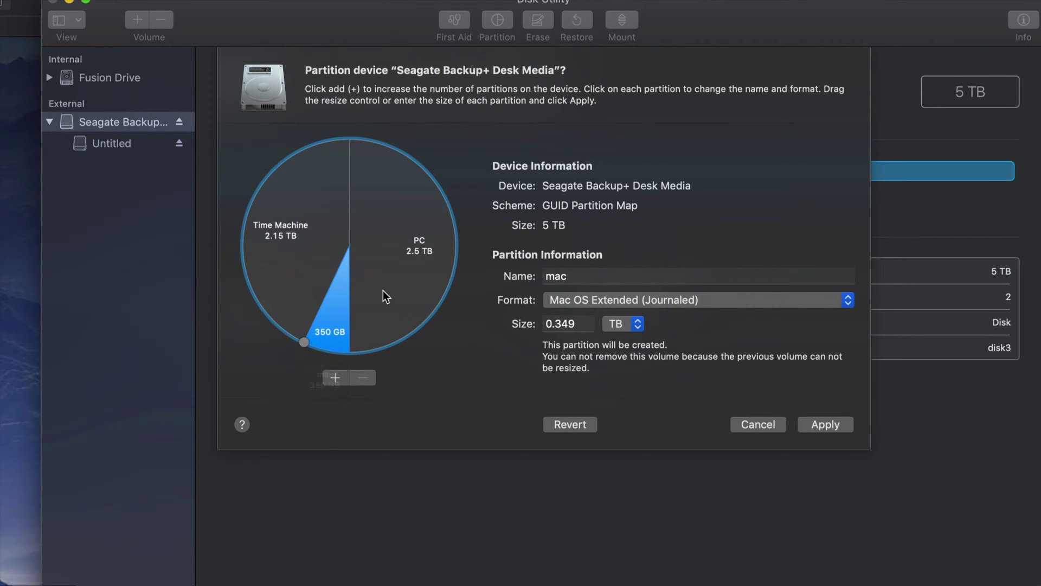
Step: Apply the three-partition layout to the Seagate Backup+ Desk Media drive and finish the operation
left_click(835, 425)
left_click(658, 296)
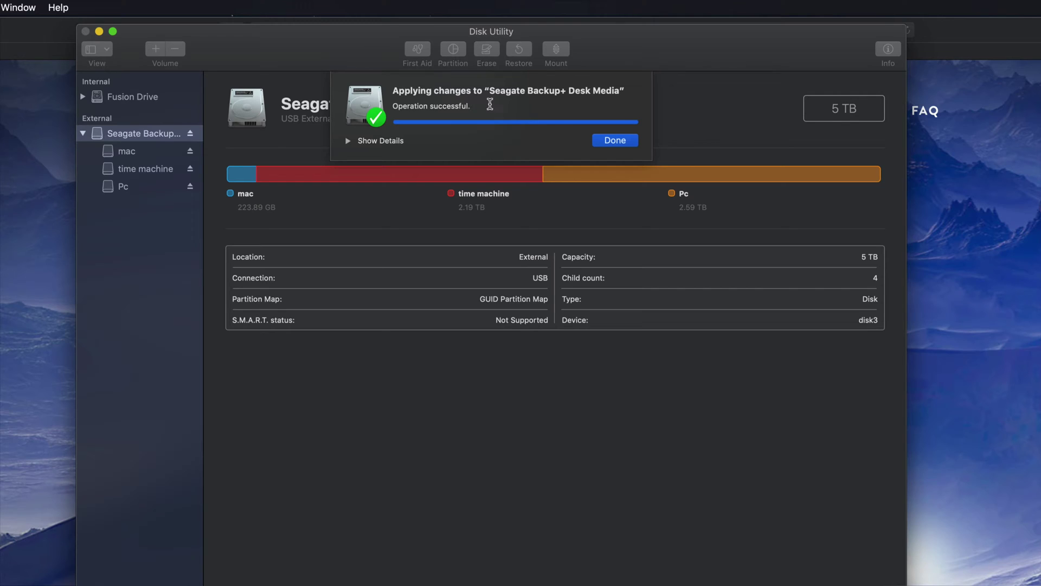
left_click(608, 142)
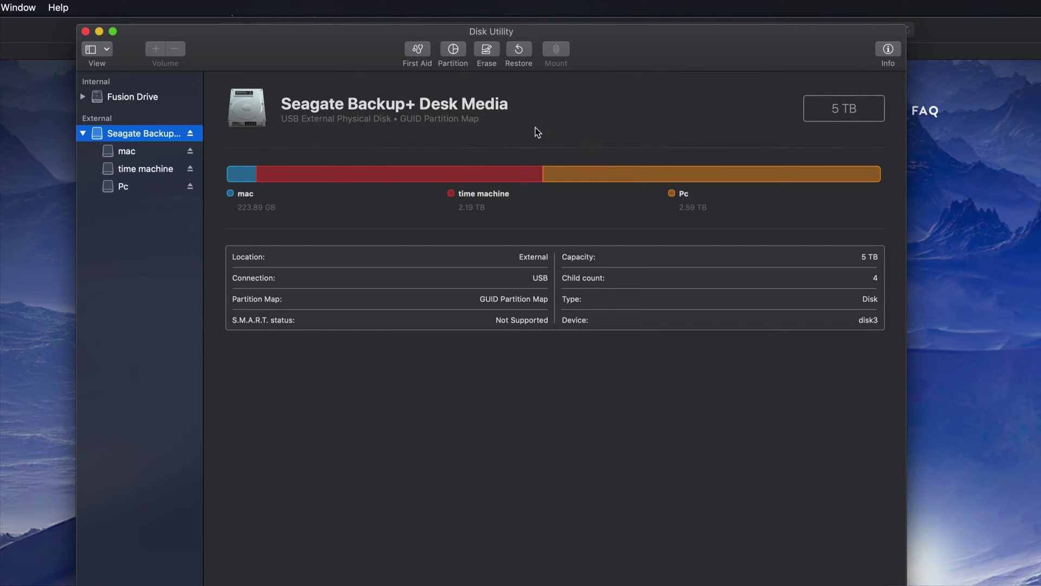
Step: Inspect the volume details of the mac, time machine and Pc partitions
left_click(130, 157)
left_click(133, 171)
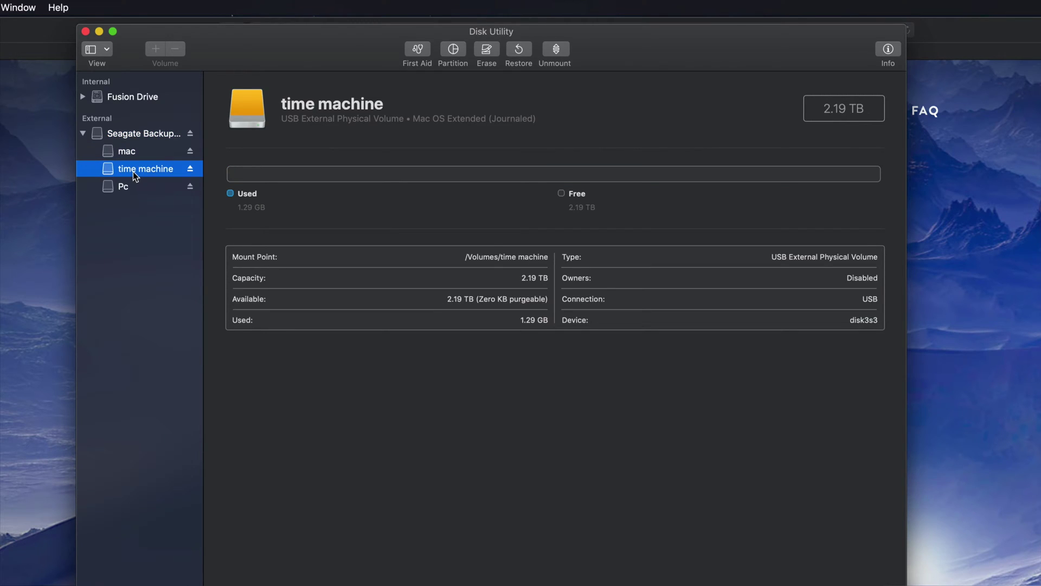
left_click(136, 151)
left_click(145, 170)
left_click(133, 188)
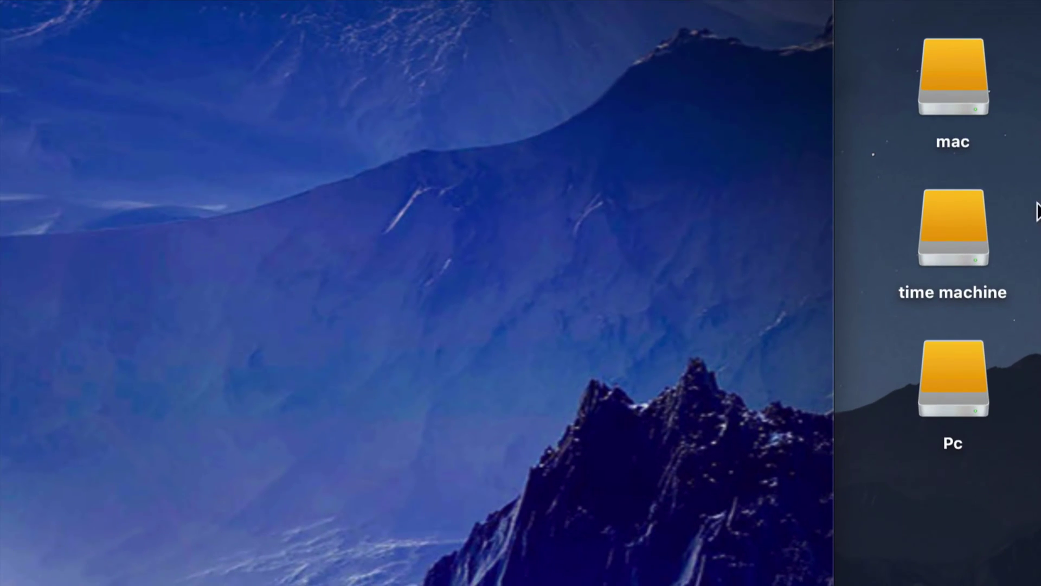
Step: Open the time machine, Pc and mac drives from the desktop and spread out the mac and Pc windows
left_click(949, 93)
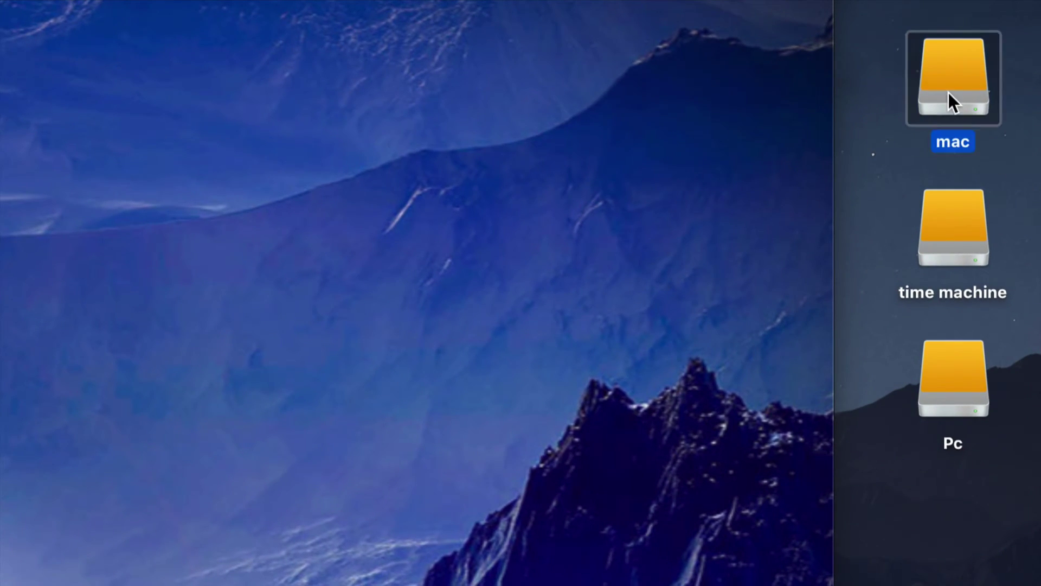
left_click(956, 228)
left_click(964, 377)
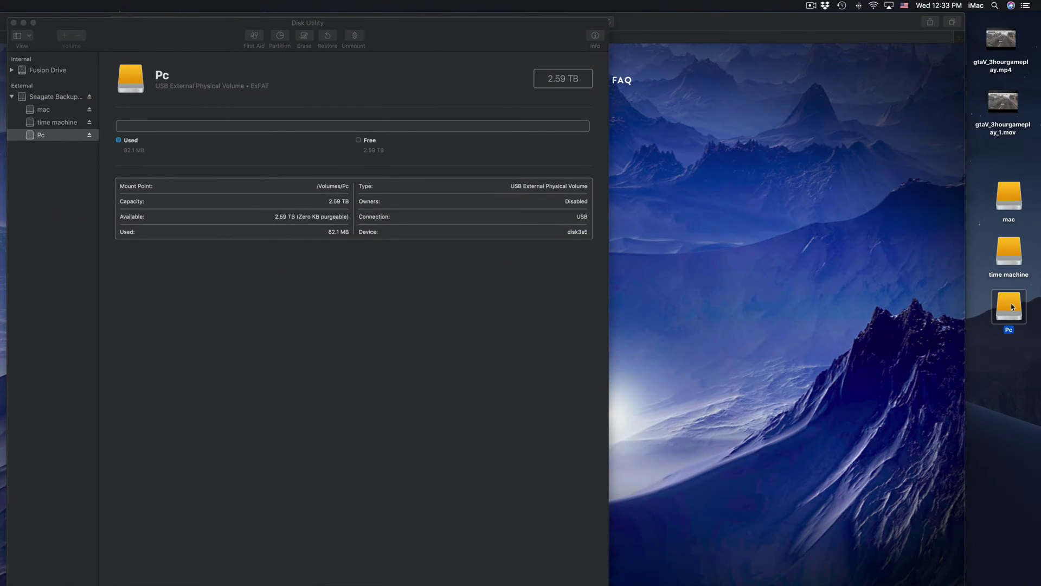
left_click(1008, 263)
double_click(1007, 257)
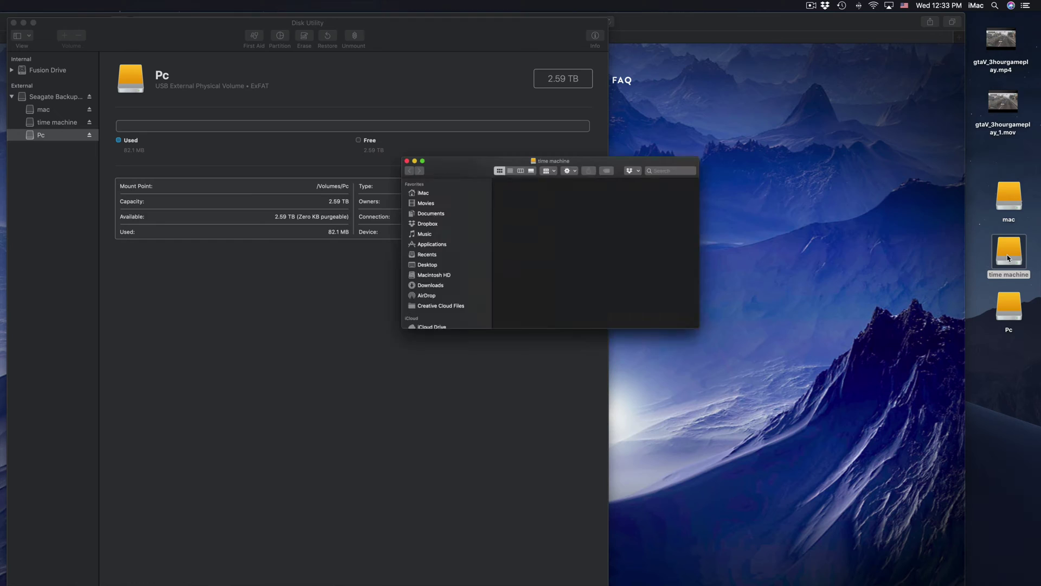
double_click(1009, 301)
double_click(1008, 197)
left_click_drag(332, 173, 543, 151)
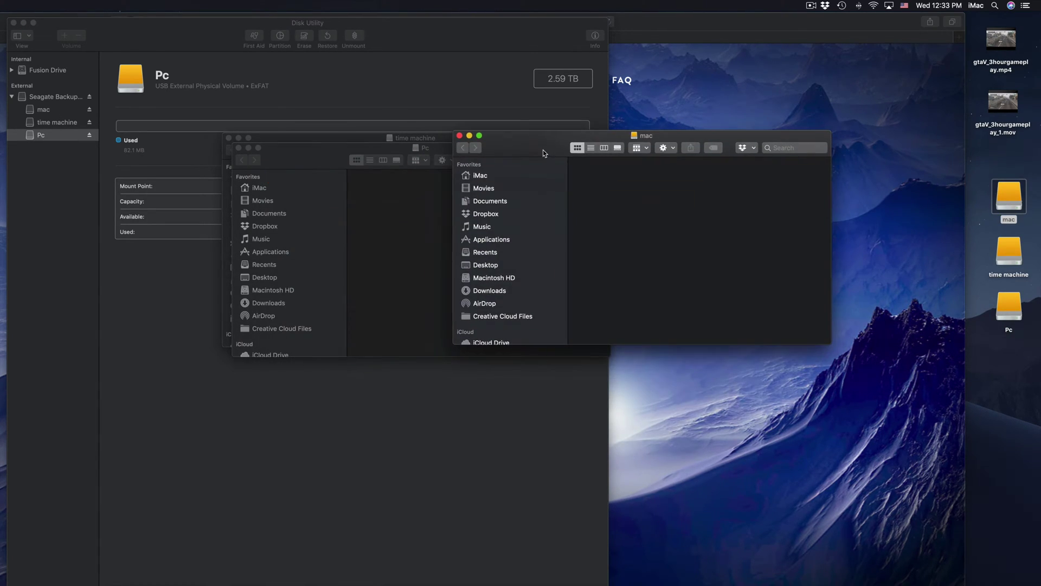
left_click_drag(326, 155, 612, 215)
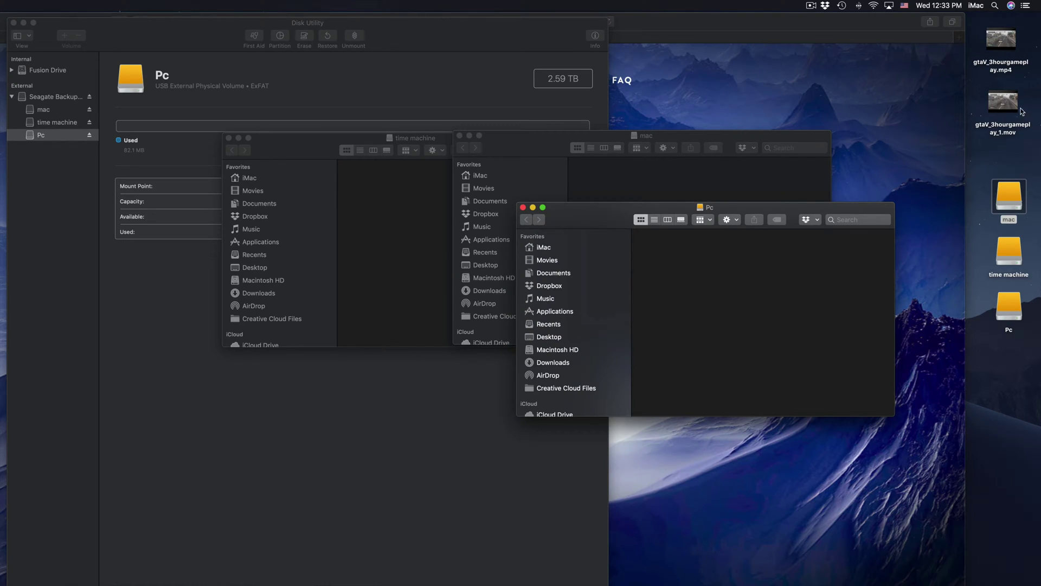
Step: Start copying gtaV_3hourgameplay_1.mov to the Pc drive and gtaV_3hourgameplay.mp4 to the mac drive
left_click(1003, 101)
left_click_drag(1002, 41, 810, 169)
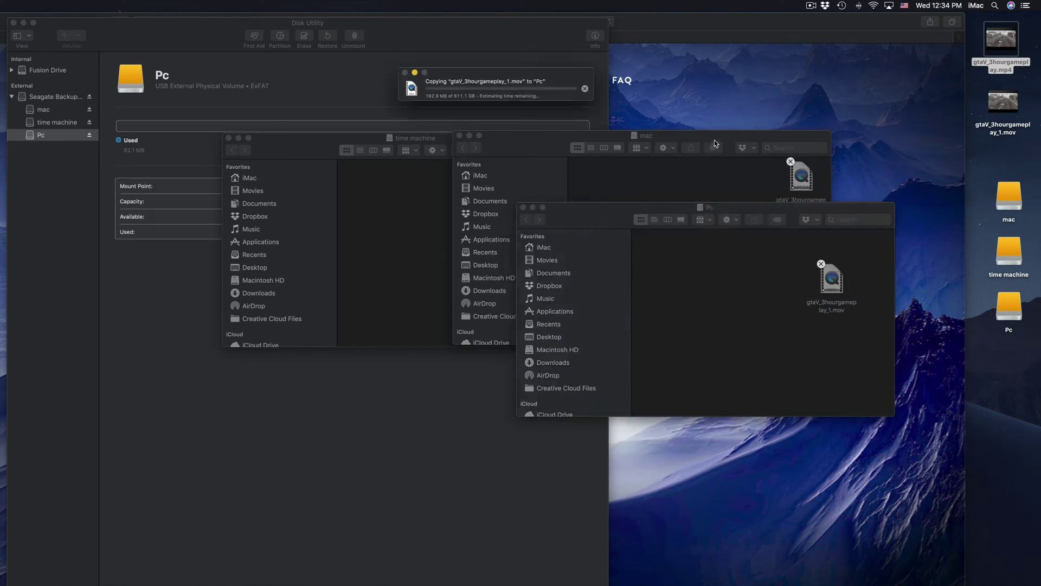
left_click_drag(714, 141, 725, 123)
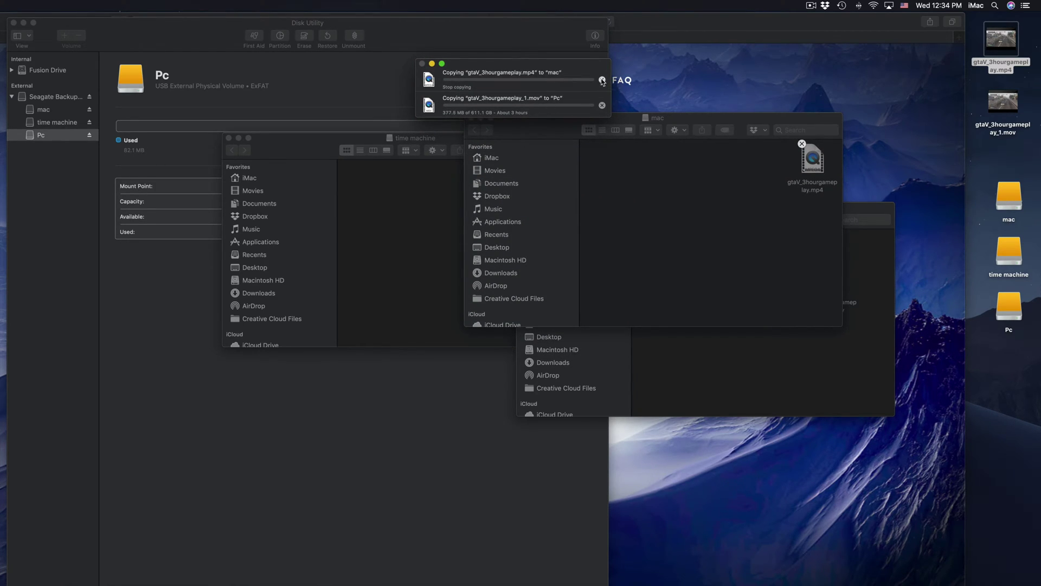
Step: Cancel both video copies and bring the Pc drive's window to the front
left_click(602, 106)
left_click(767, 268)
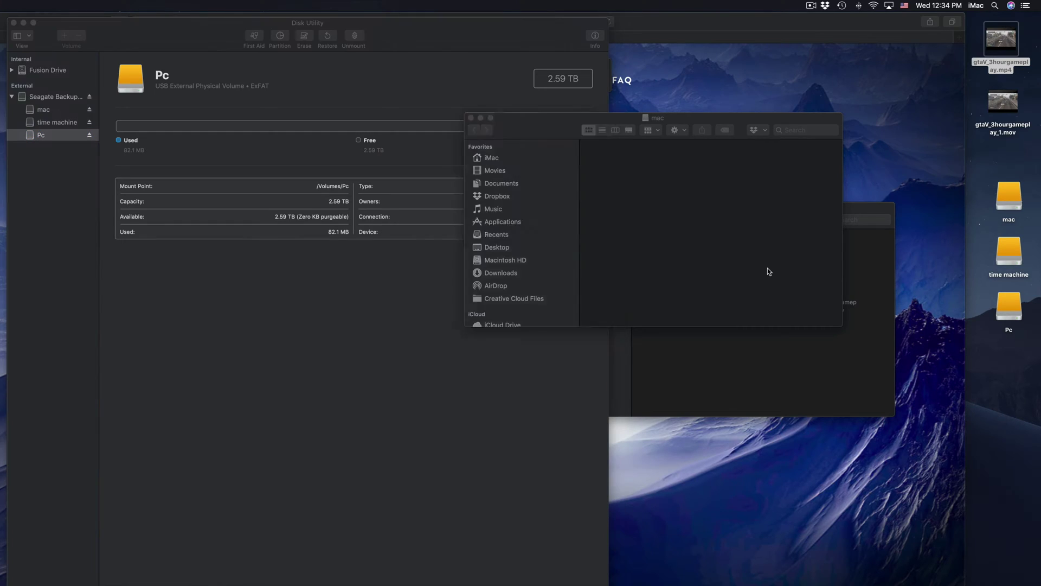
left_click(791, 339)
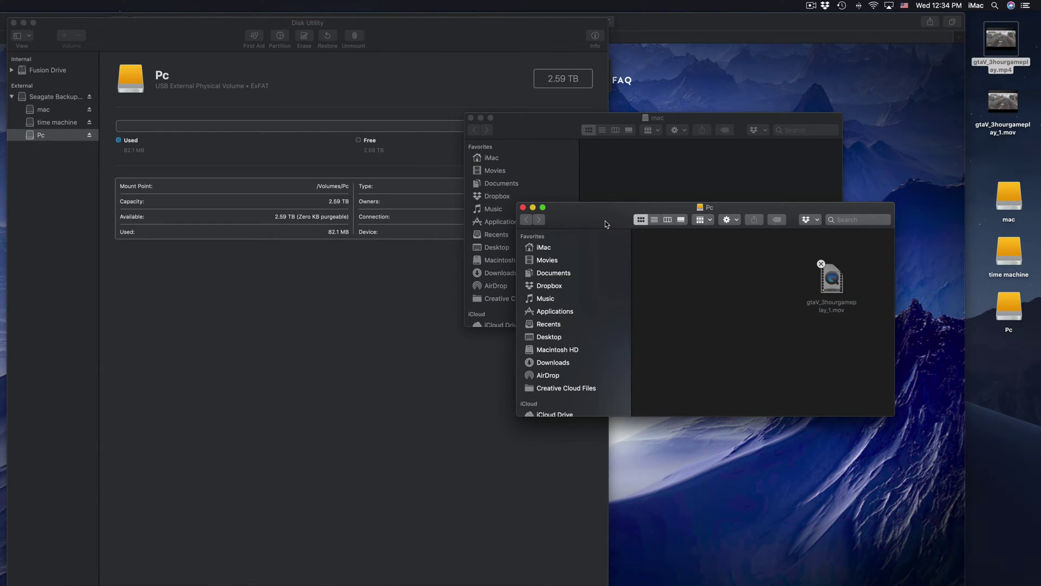
Step: Close the mac and Pc drive windows and reposition the Disk Utility window beside the time machine window
left_click_drag(605, 223, 614, 225)
left_click(540, 126)
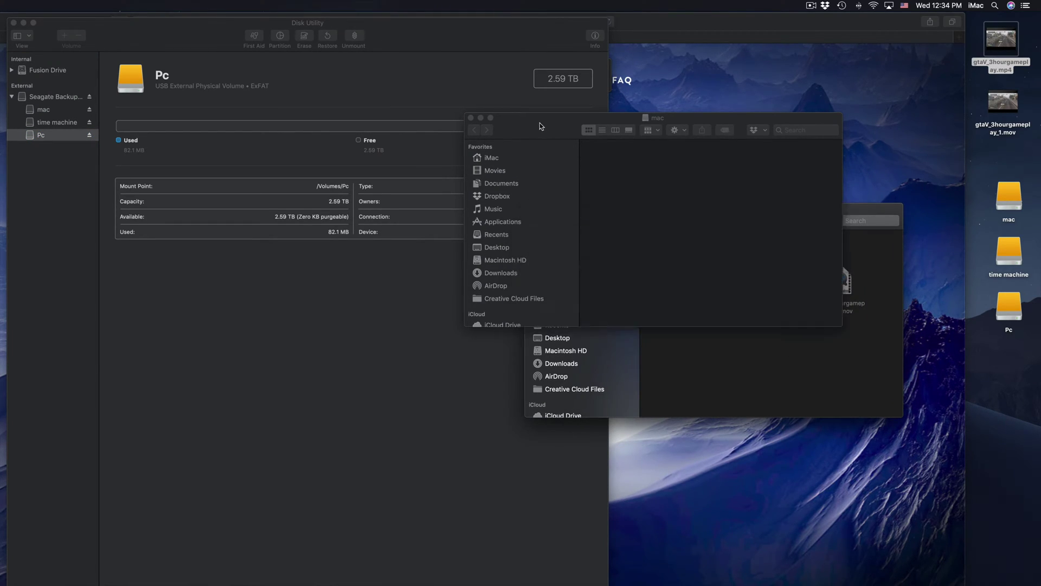
left_click(470, 118)
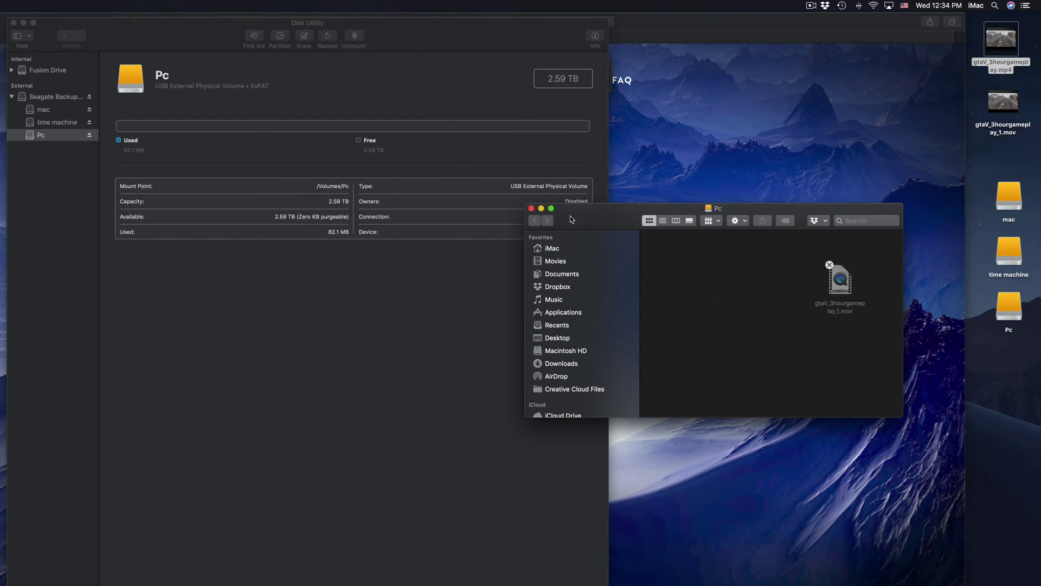
left_click(532, 210)
left_click_drag(362, 46, 416, 247)
left_click_drag(320, 146, 457, 137)
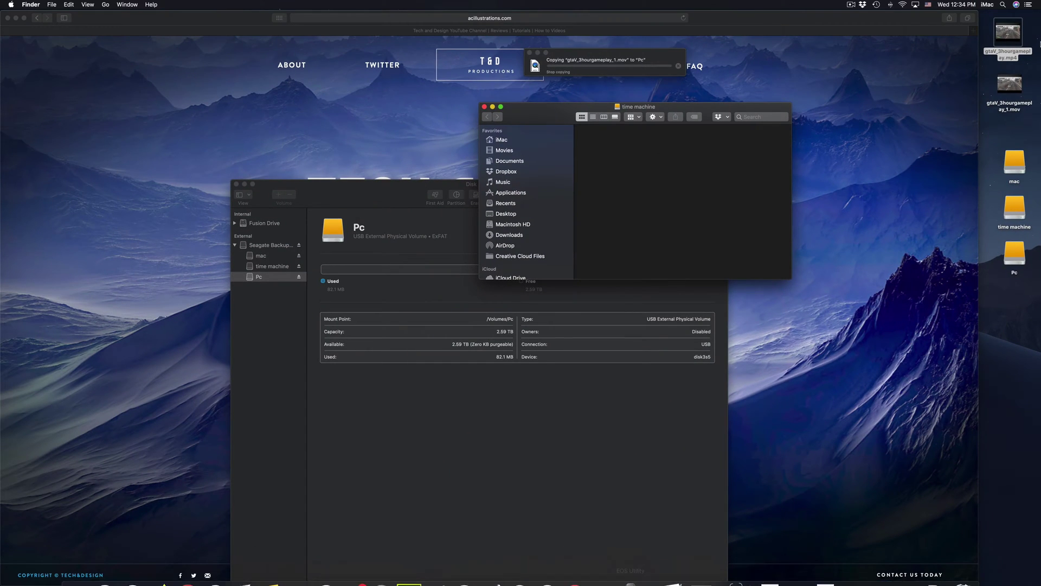
Step: Search the Mac for "system" and open System Preferences
left_click(1002, 5)
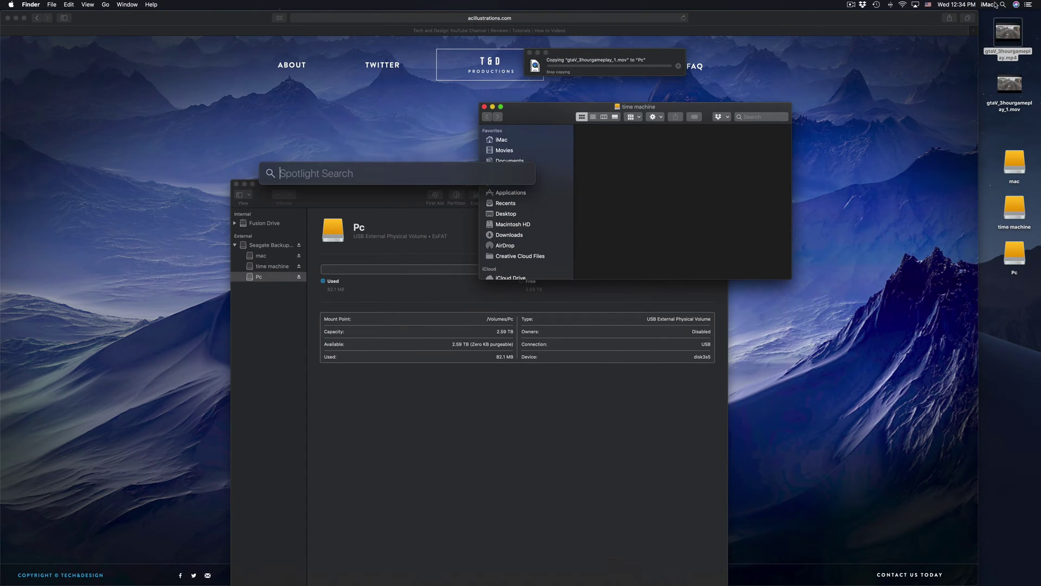
type("system")
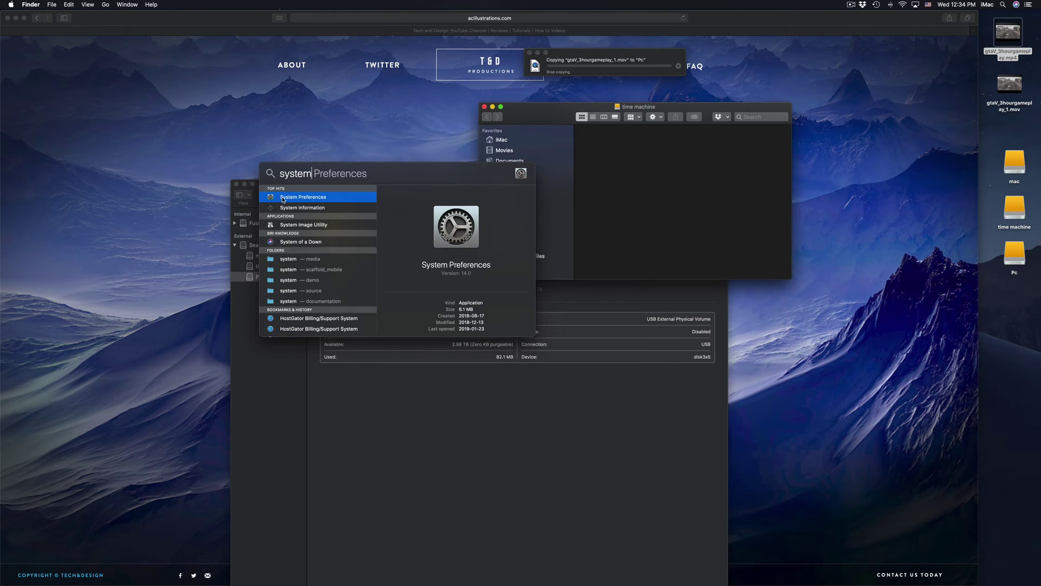
left_click(286, 198)
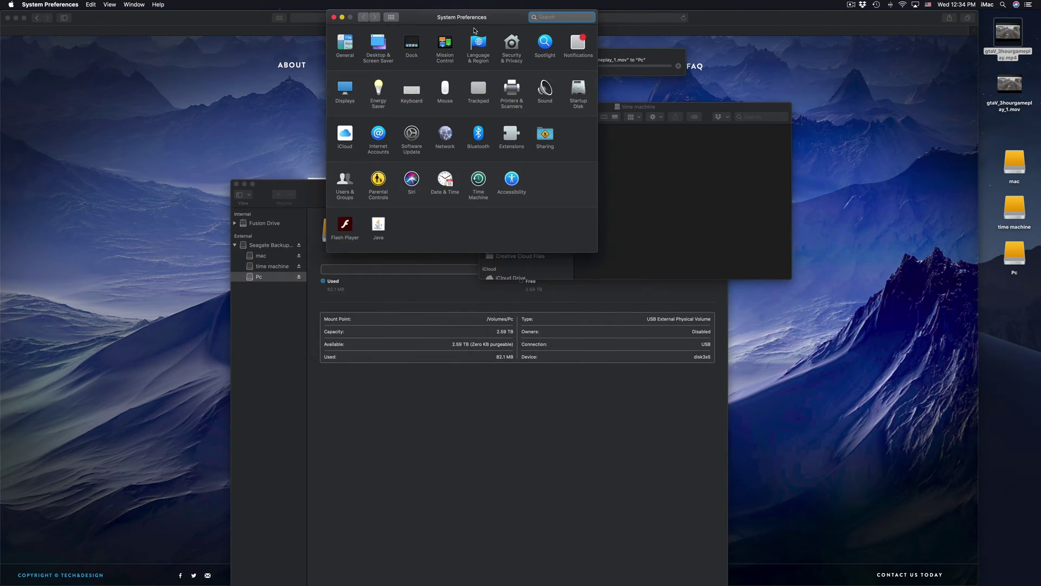
Step: Clear space around System Preferences by moving the time machine and copy progress windows aside and closing Disk Utility
left_click_drag(480, 126, 484, 177)
left_click_drag(526, 107, 714, 109)
left_click_drag(617, 60, 920, 90)
left_click(509, 174)
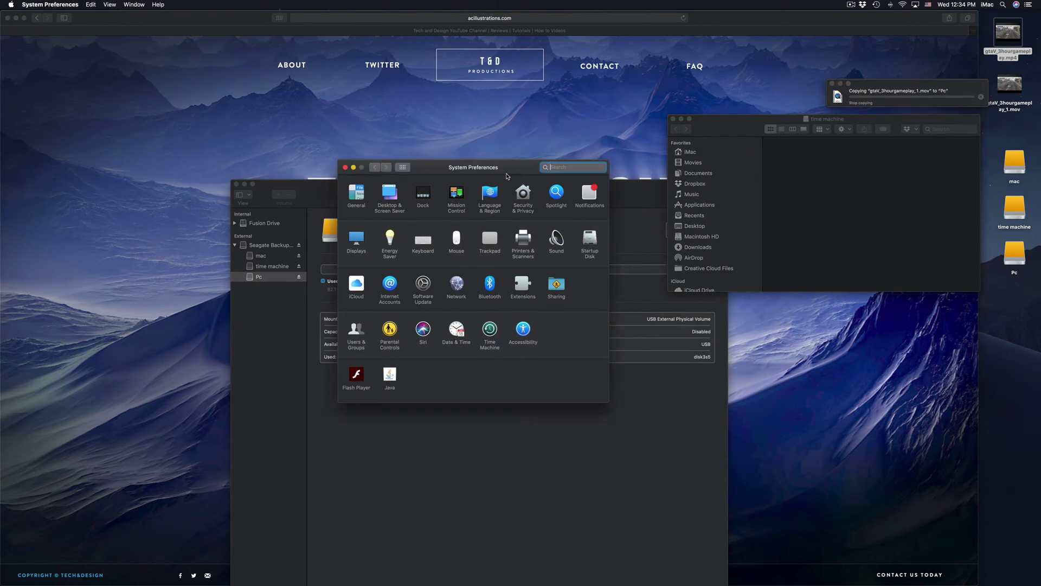
left_click_drag(508, 174, 460, 125)
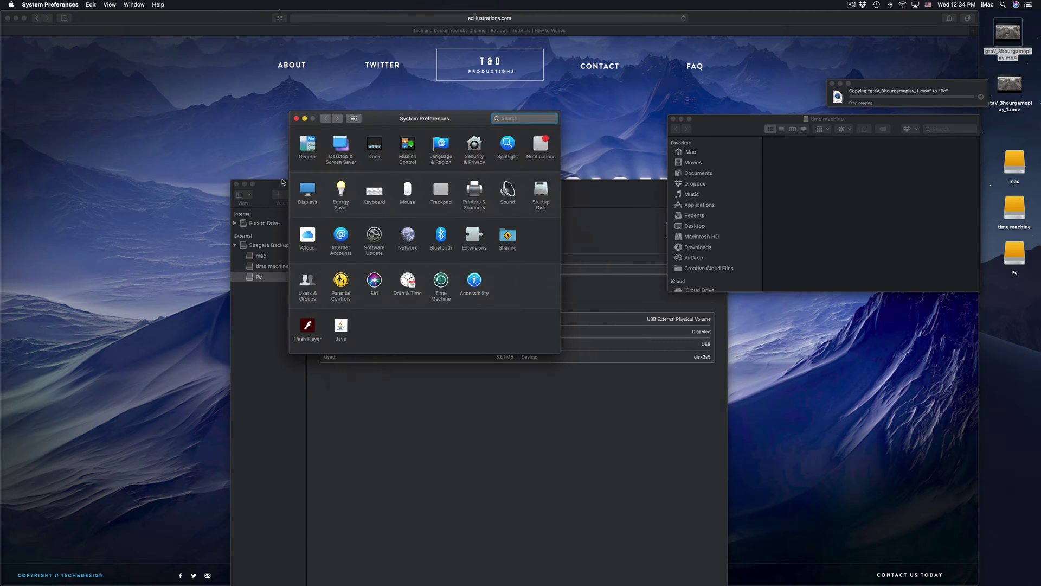
left_click(237, 185)
left_click_drag(403, 115, 401, 125)
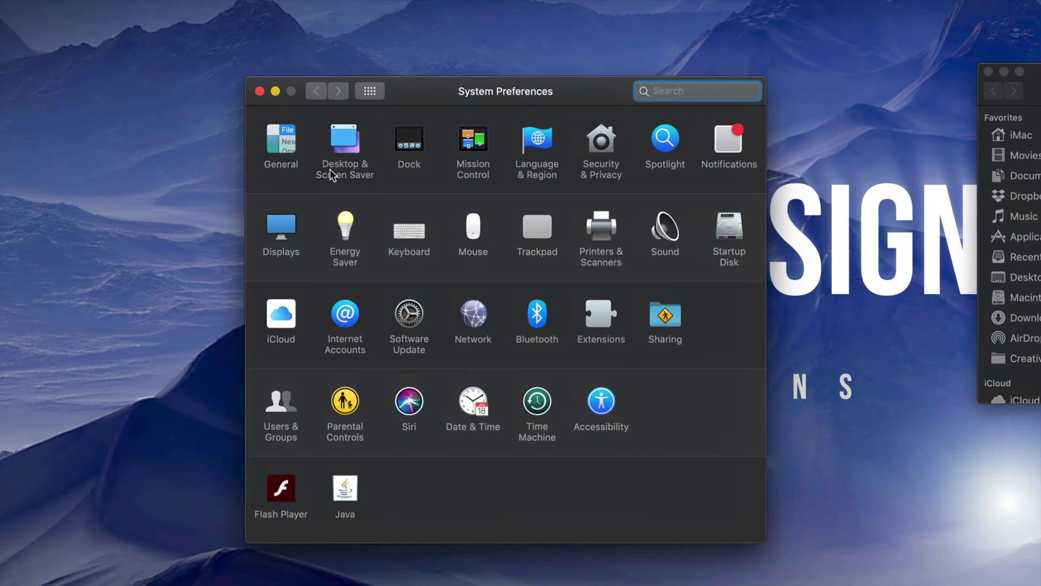
left_click_drag(538, 99, 484, 77)
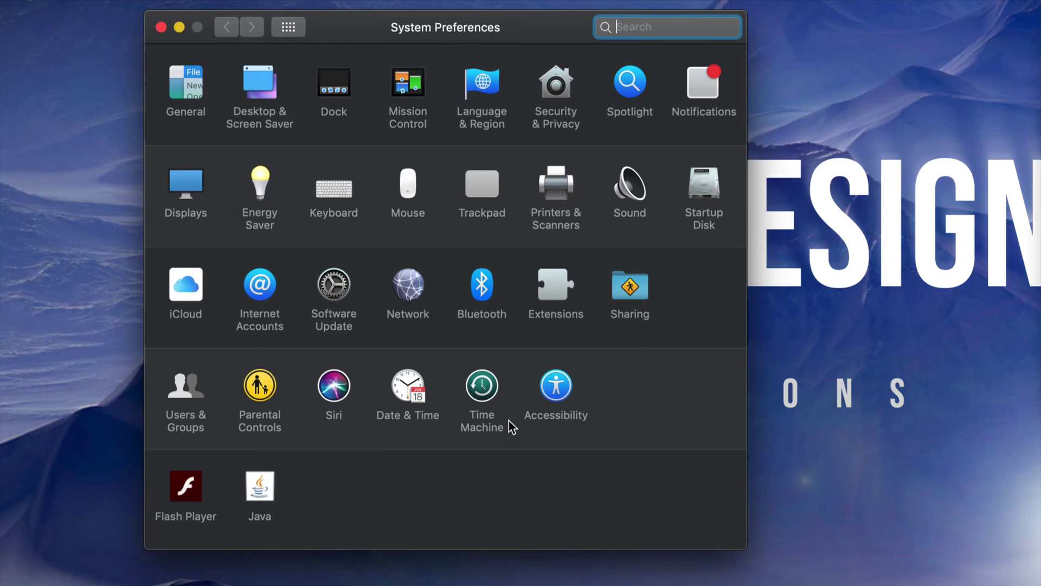
Step: Open the Time Machine preferences and look through the list of backup disks
left_click(488, 388)
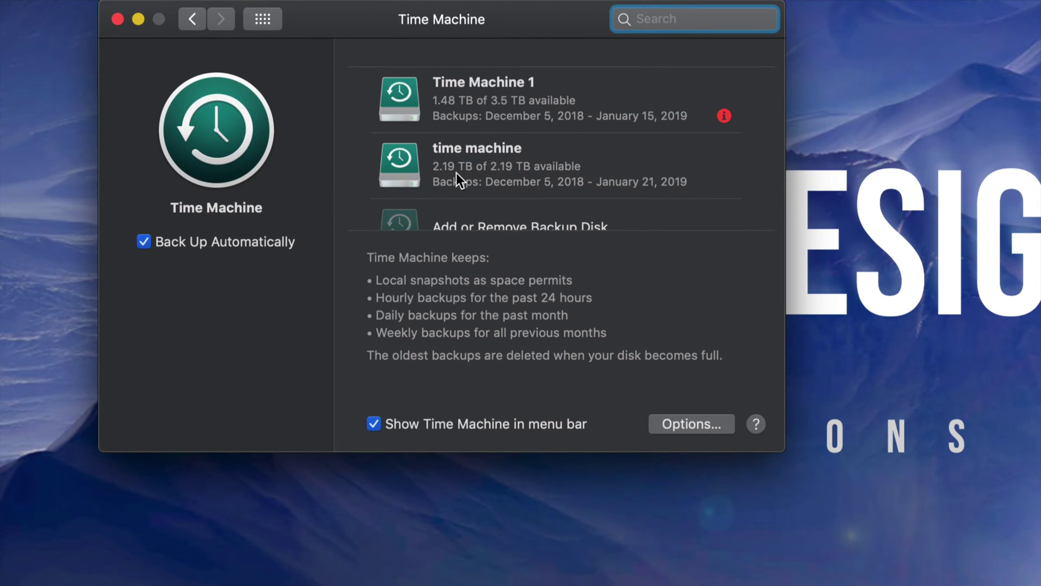
scroll(460, 157, "down", 2)
scroll(469, 156, "up", 2)
scroll(460, 183, "down", 2)
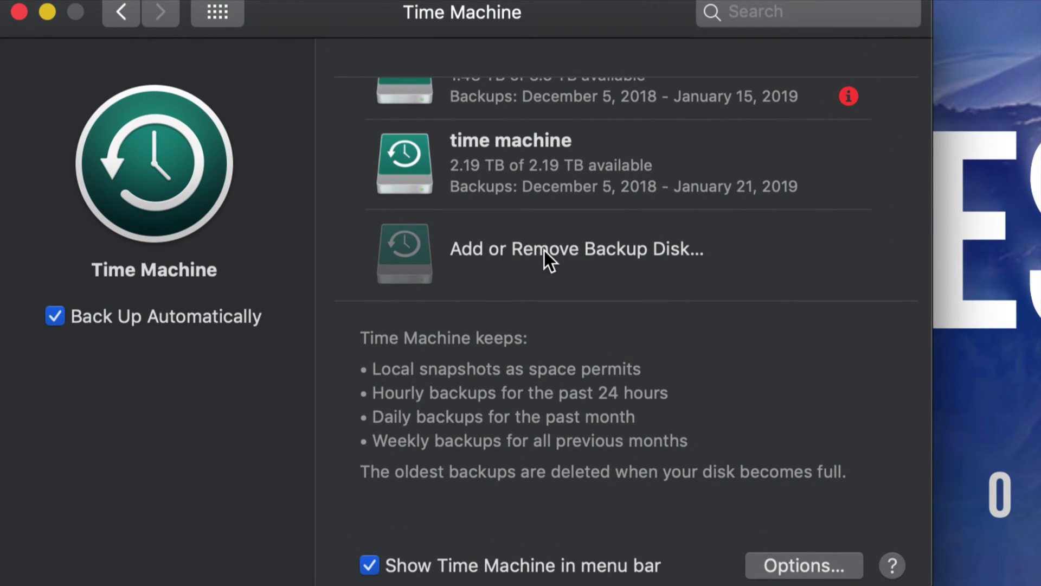
Step: Add the time machine volume from the available disks as a Time Machine backup disk
left_click(544, 250)
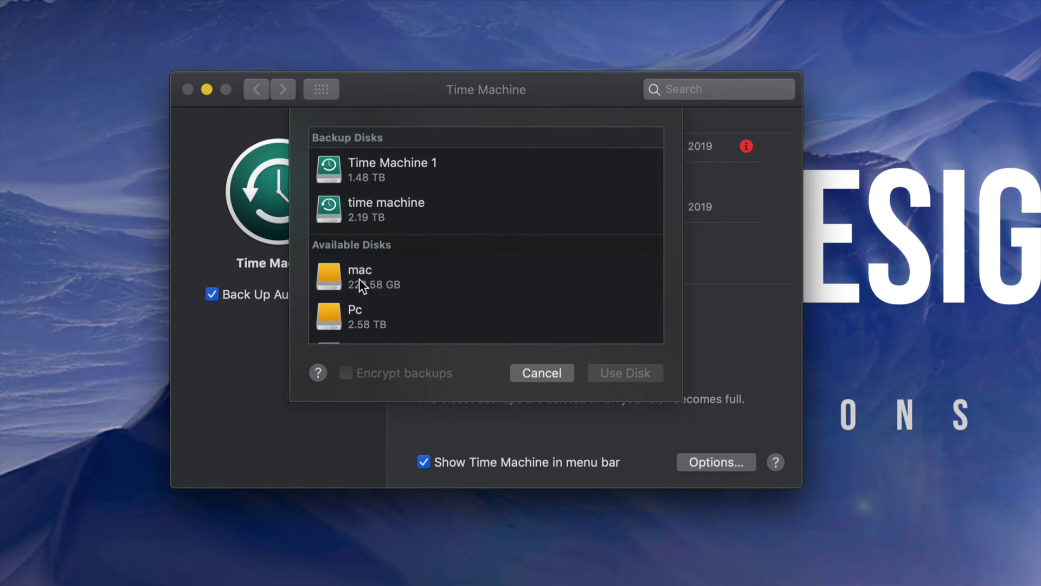
scroll(347, 306, "down", 4)
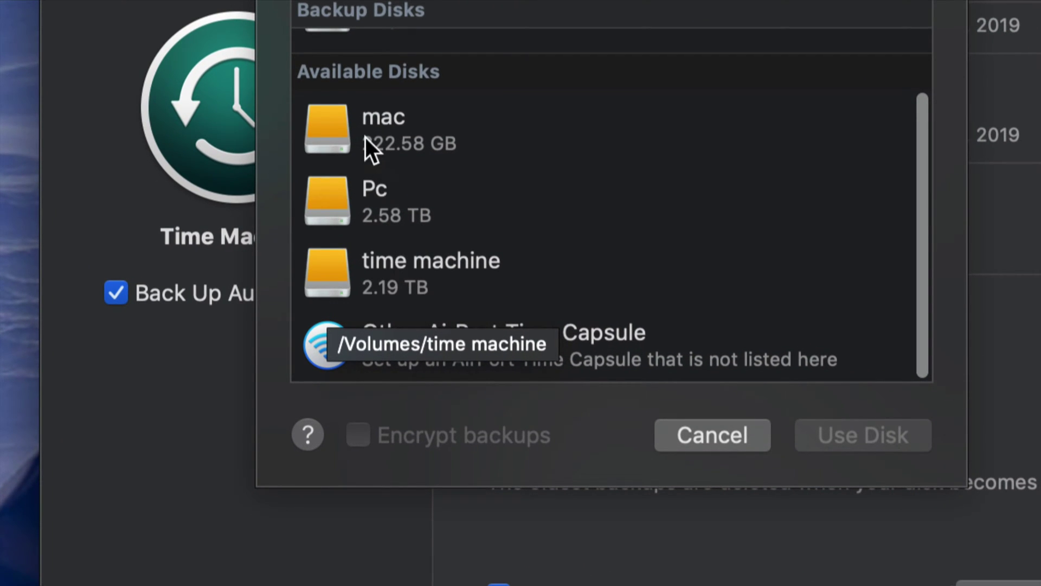
left_click(339, 136)
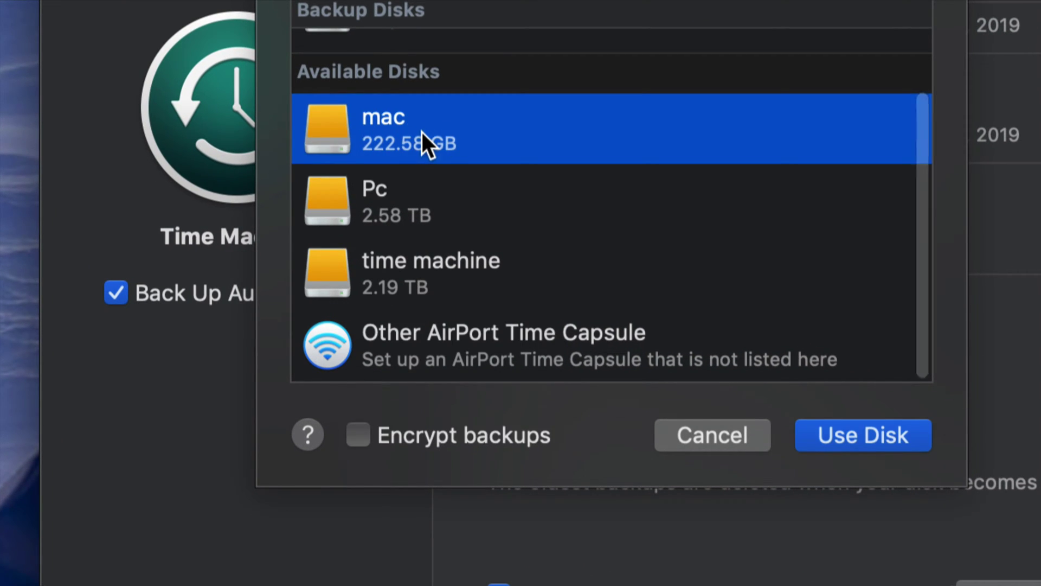
left_click(415, 204)
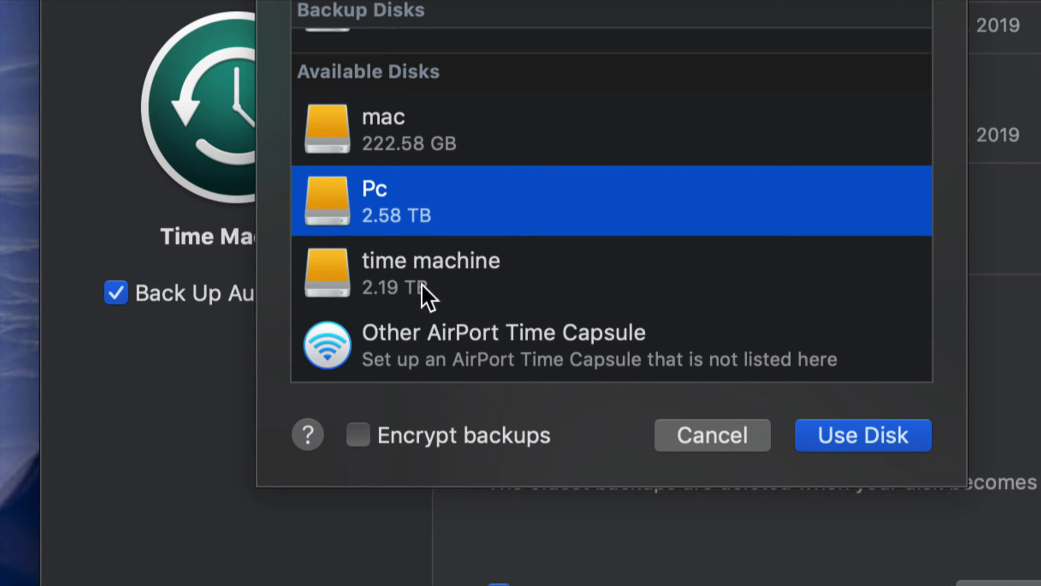
left_click(444, 260)
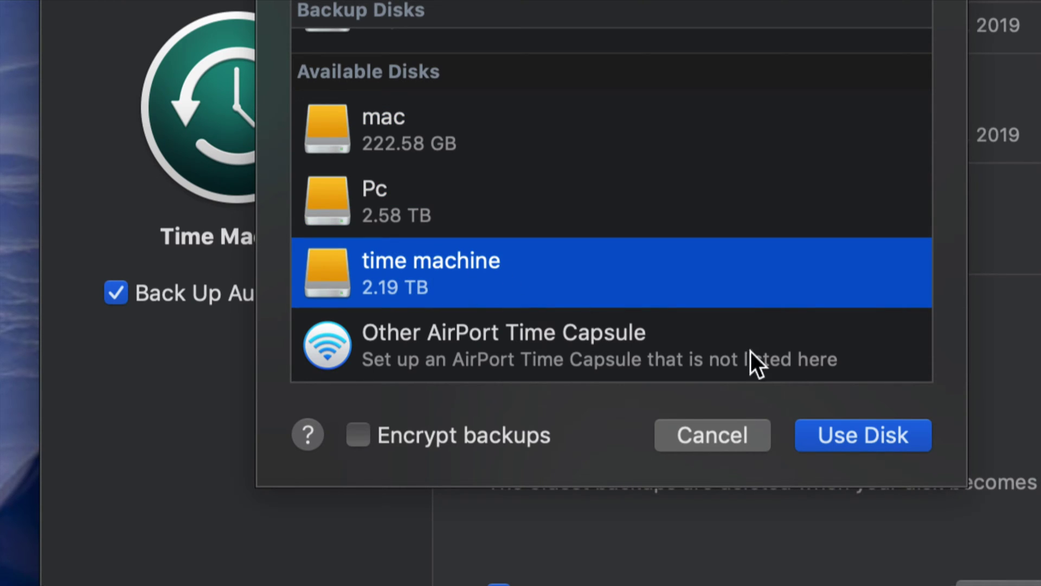
left_click(861, 437)
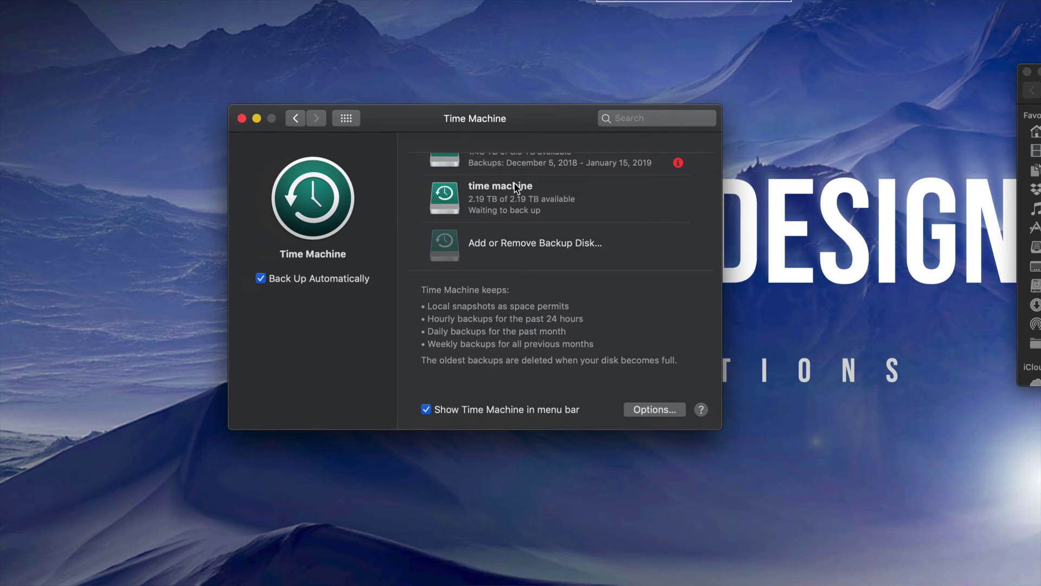
Step: Move the time machine drive window lower on the desktop and cancel the copy of gtaV_3hourgameplay_1.mov to Pc
mouse_move(538, 132)
left_mouse_down()
mouse_move(523, 160)
mouse_move(532, 146)
left_mouse_up()
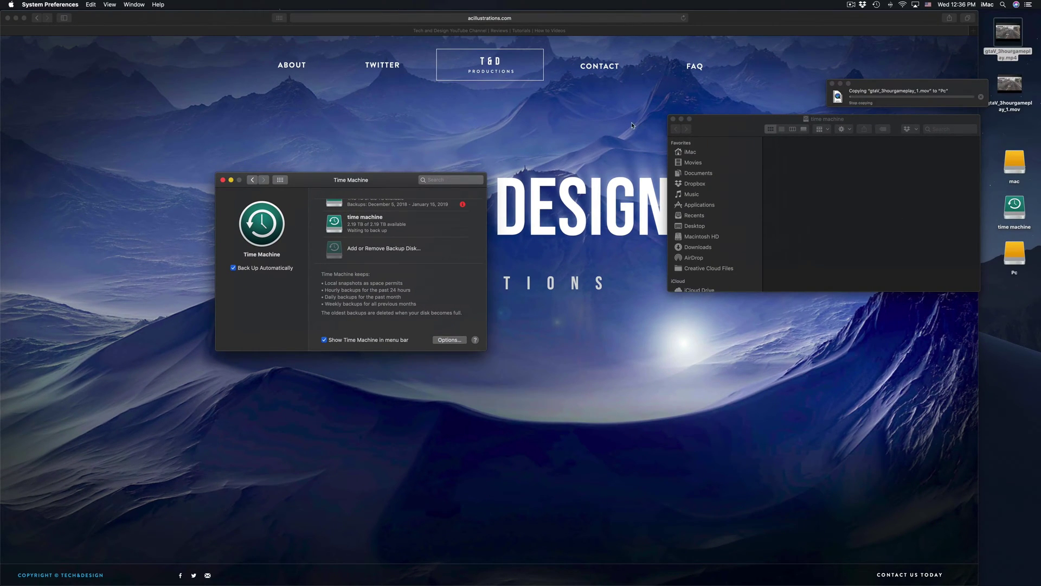
left_click_drag(755, 121, 671, 265)
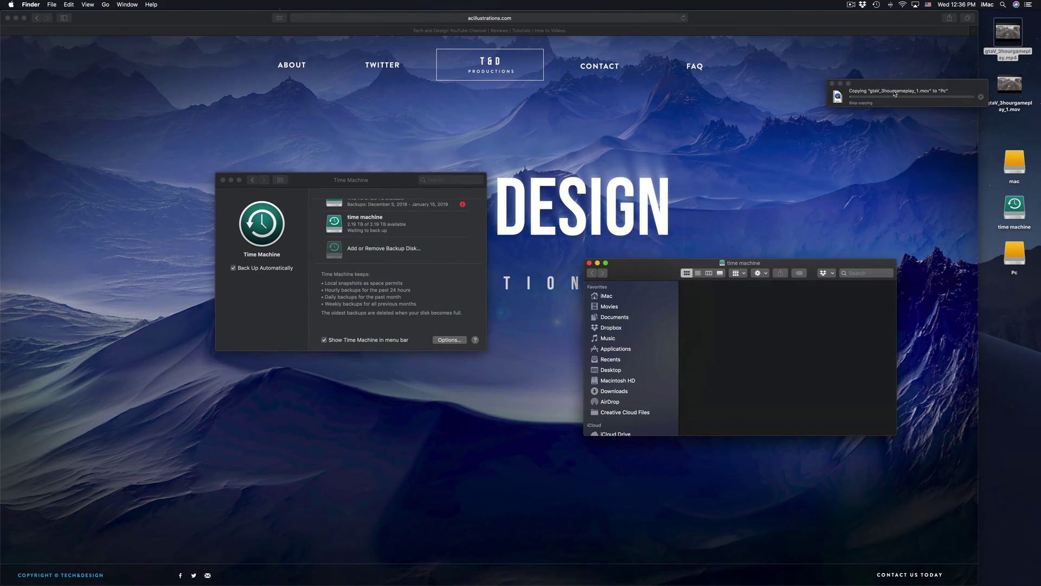
left_click_drag(896, 87, 702, 227)
left_click(787, 236)
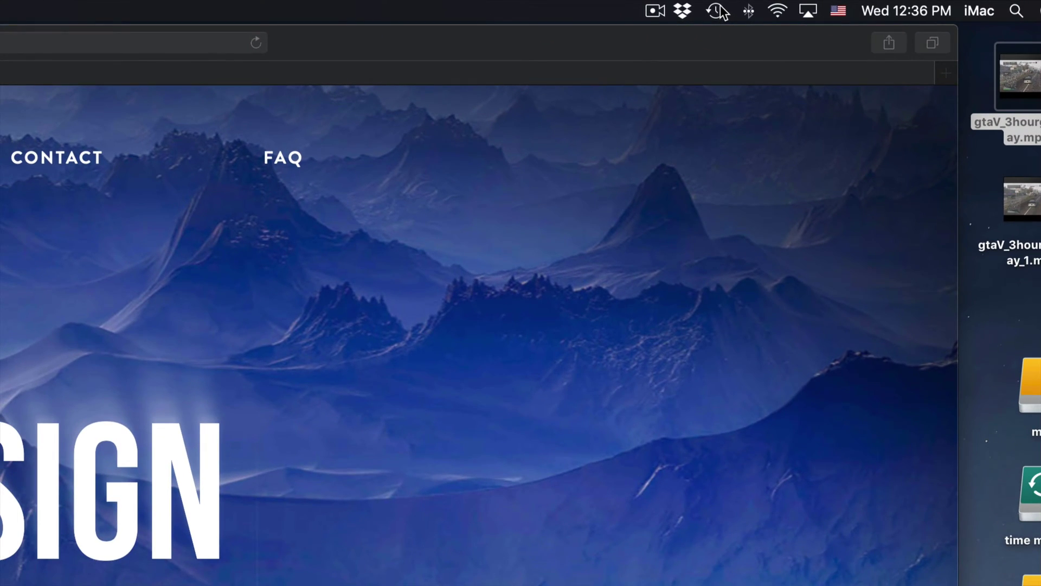
Step: Check the available Time Machine backup commands and examine the time machine disk's backup status in its preferences
left_click(719, 11)
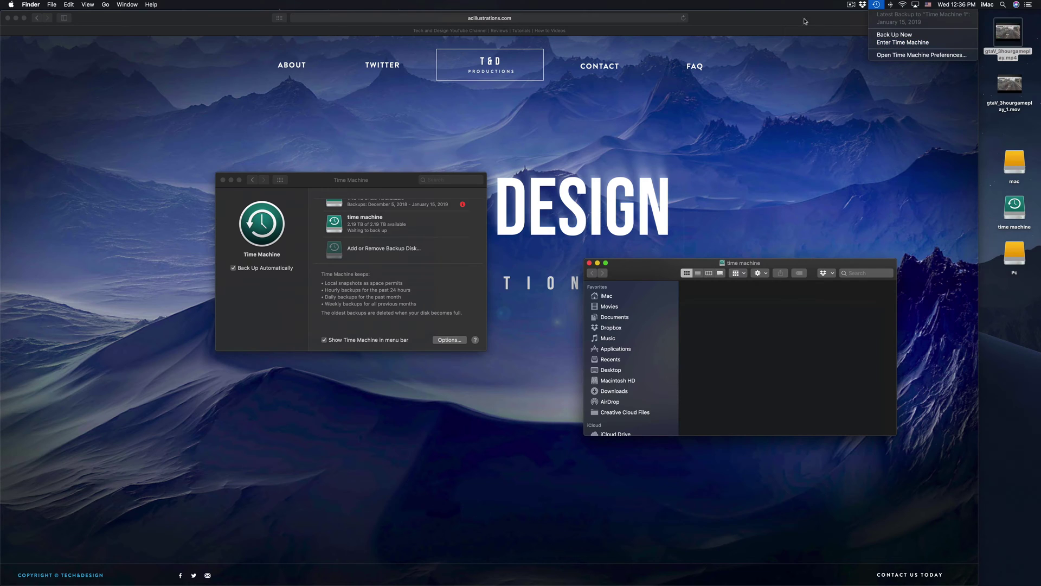
left_click(788, 10)
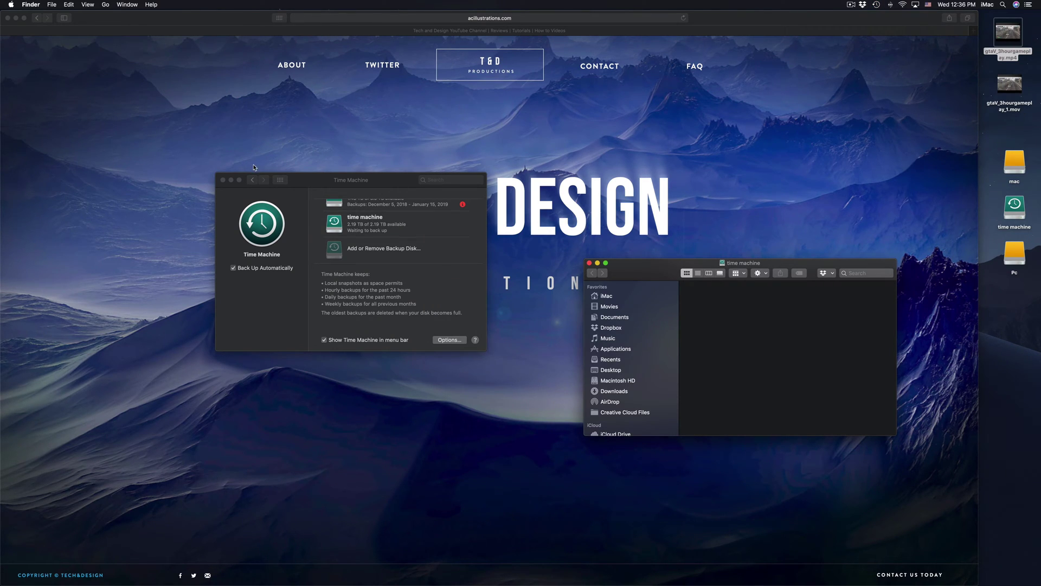
left_click_drag(333, 185, 418, 189)
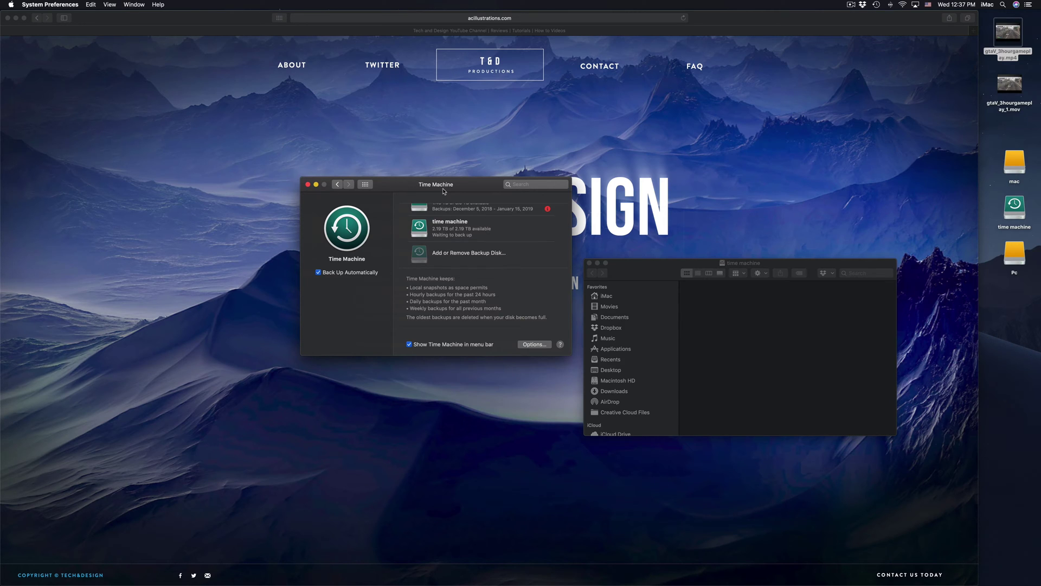
left_click_drag(443, 190, 504, 153)
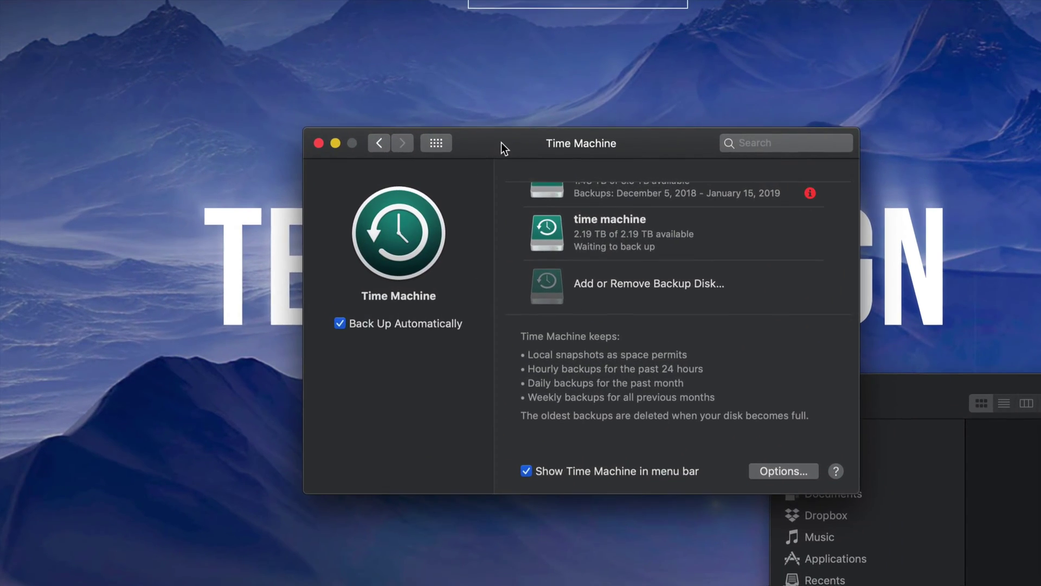
left_click_drag(501, 142, 461, 115)
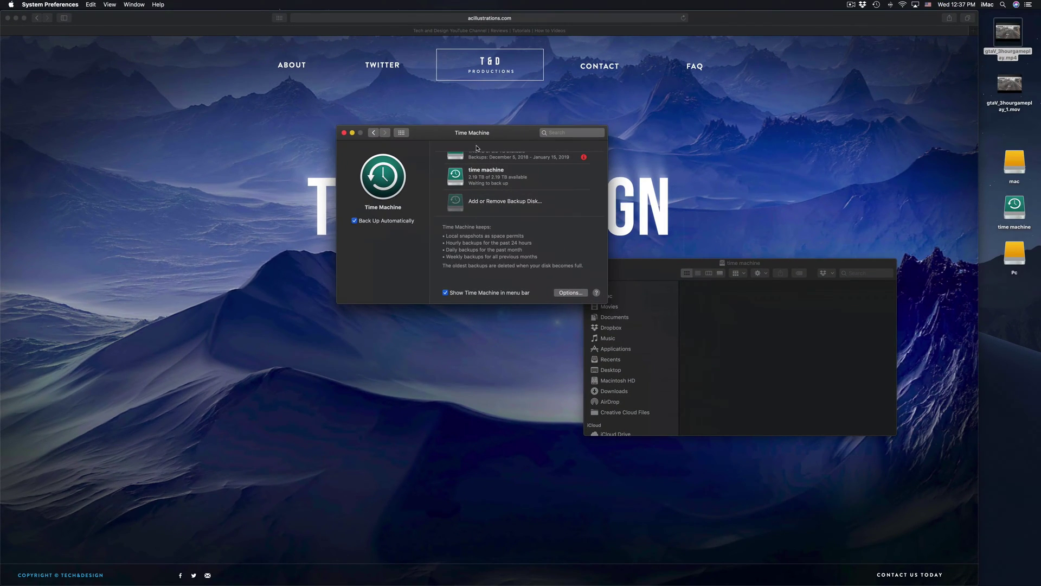
left_click_drag(476, 134, 557, 99)
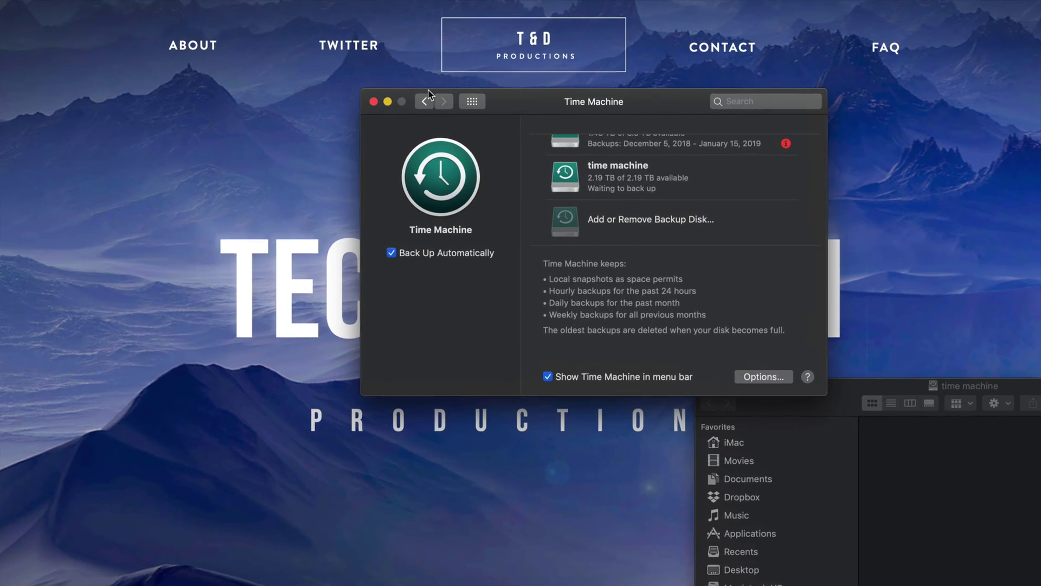
scroll(639, 199, "up", 2)
scroll(639, 200, "down", 2)
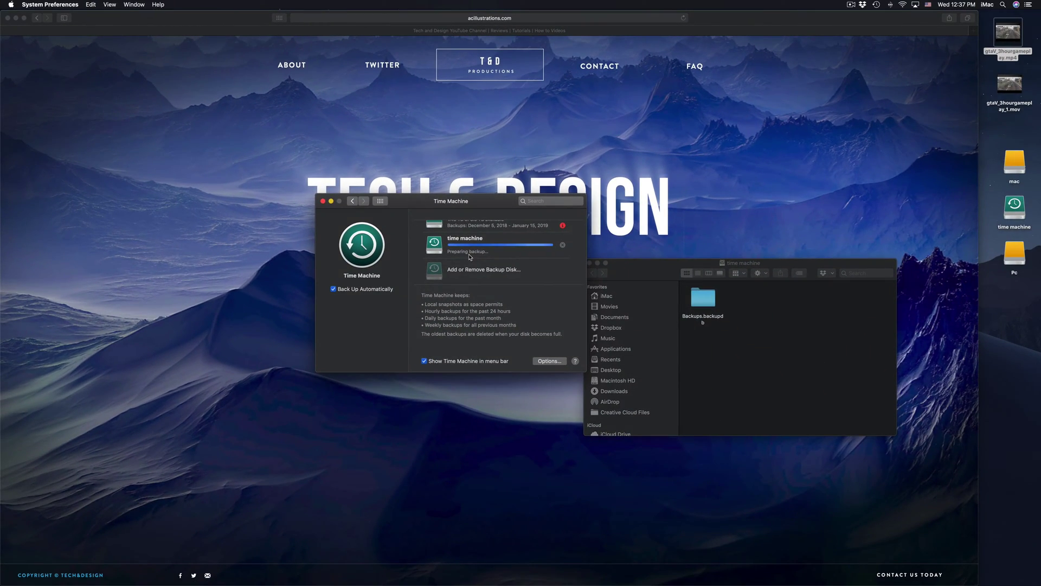
Step: Open the mac and Pc drives, spread their windows around the Time Machine preferences, and bring the Safari page to the front
double_click(1014, 163)
left_click_drag(679, 117, 595, 129)
double_click(1015, 253)
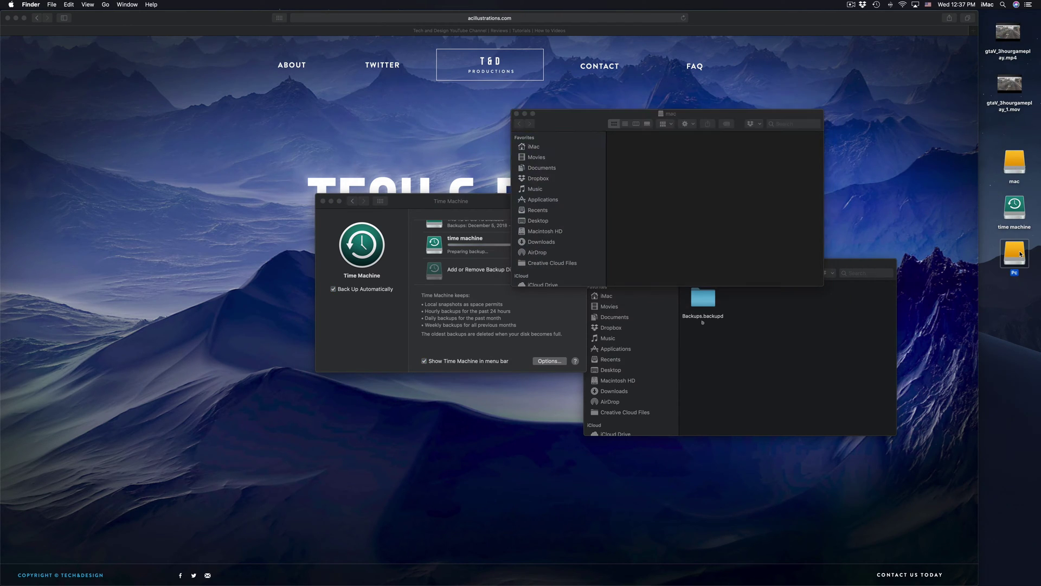
left_click_drag(660, 182, 244, 78)
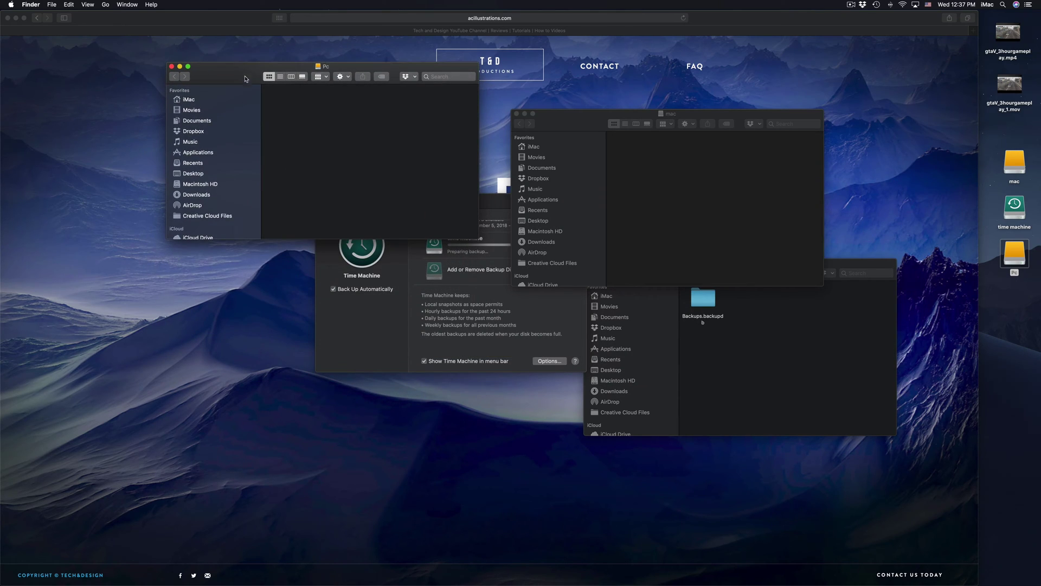
left_click(350, 324)
left_click_drag(419, 203, 398, 259)
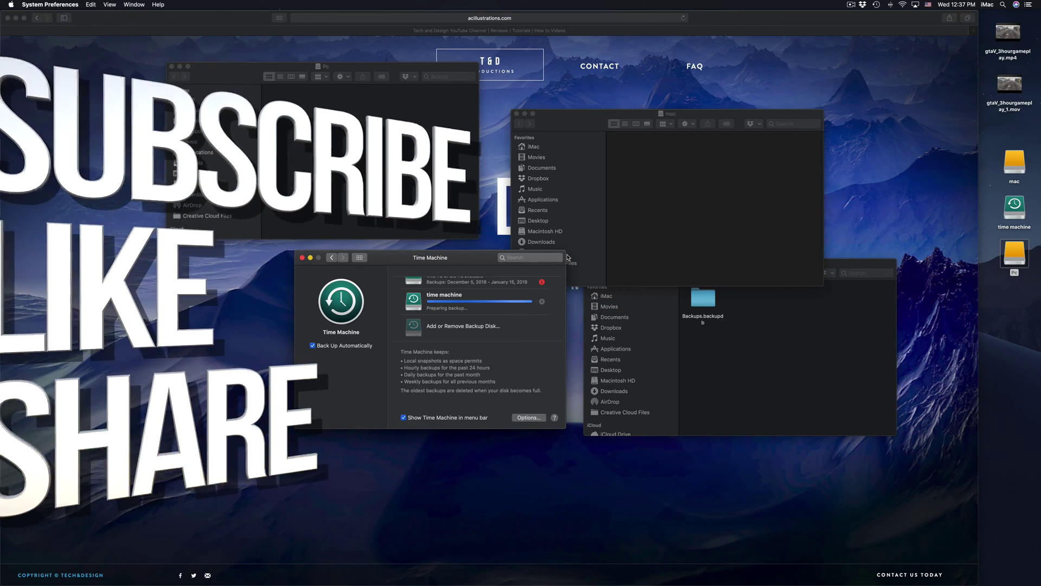
left_click(645, 82)
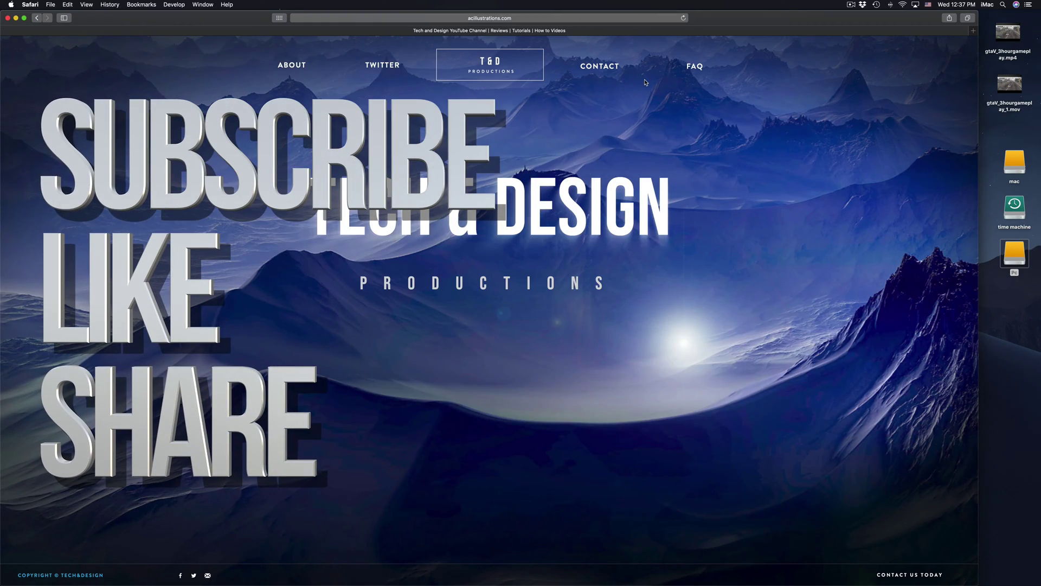